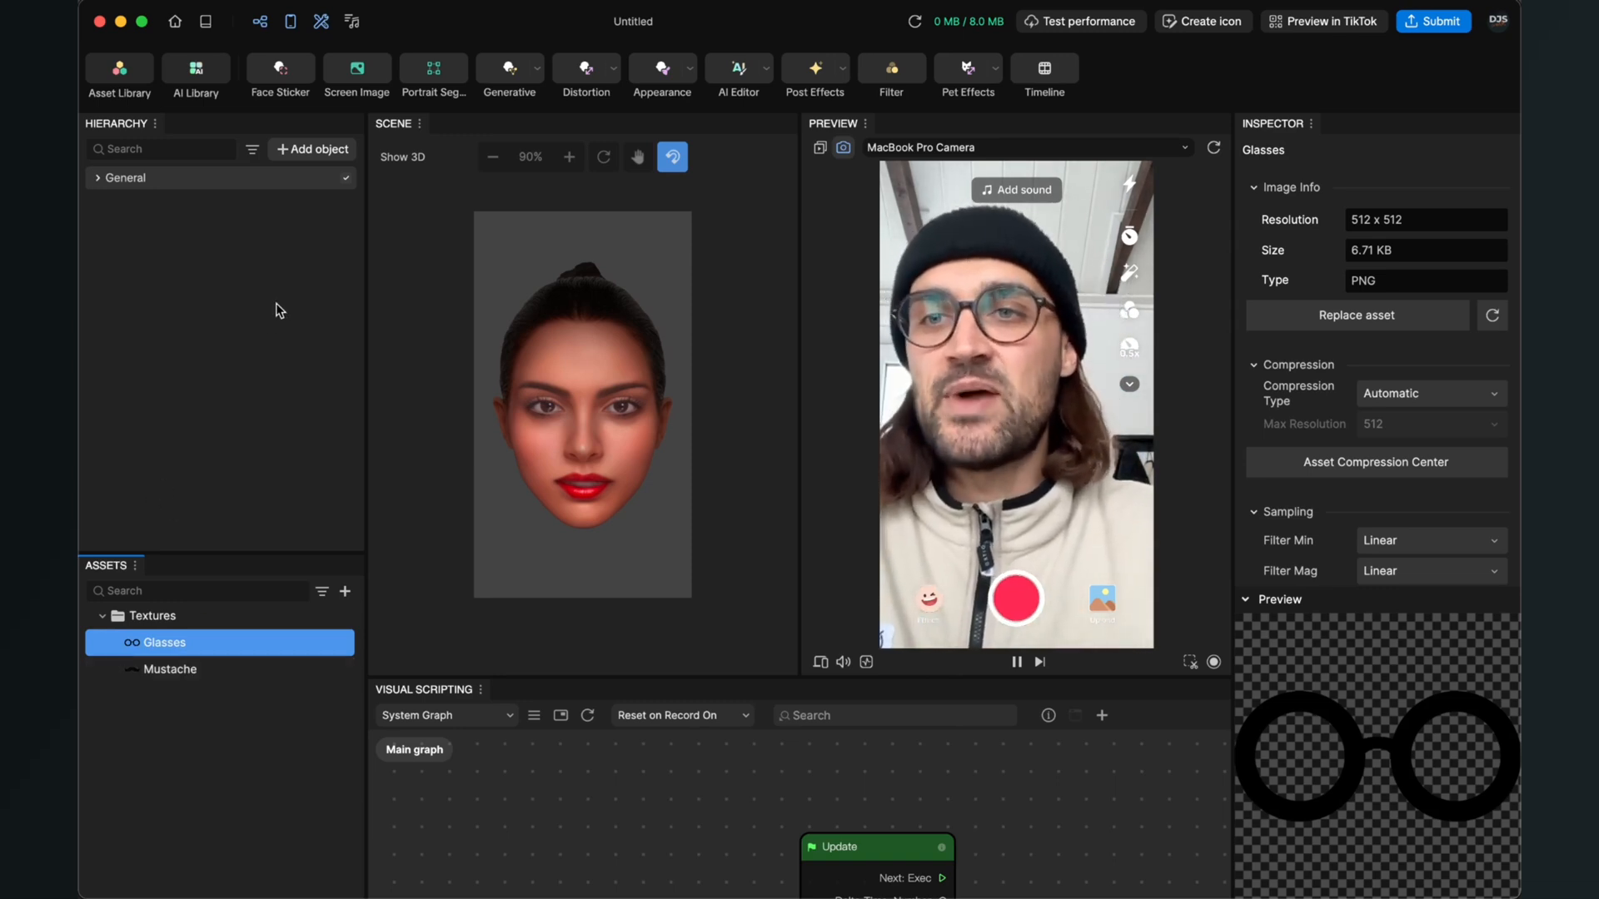
Search the object library for "Head" and add a Head Tracker to the scene.
{"action": "left_click", "coordinate": [322, 151]}
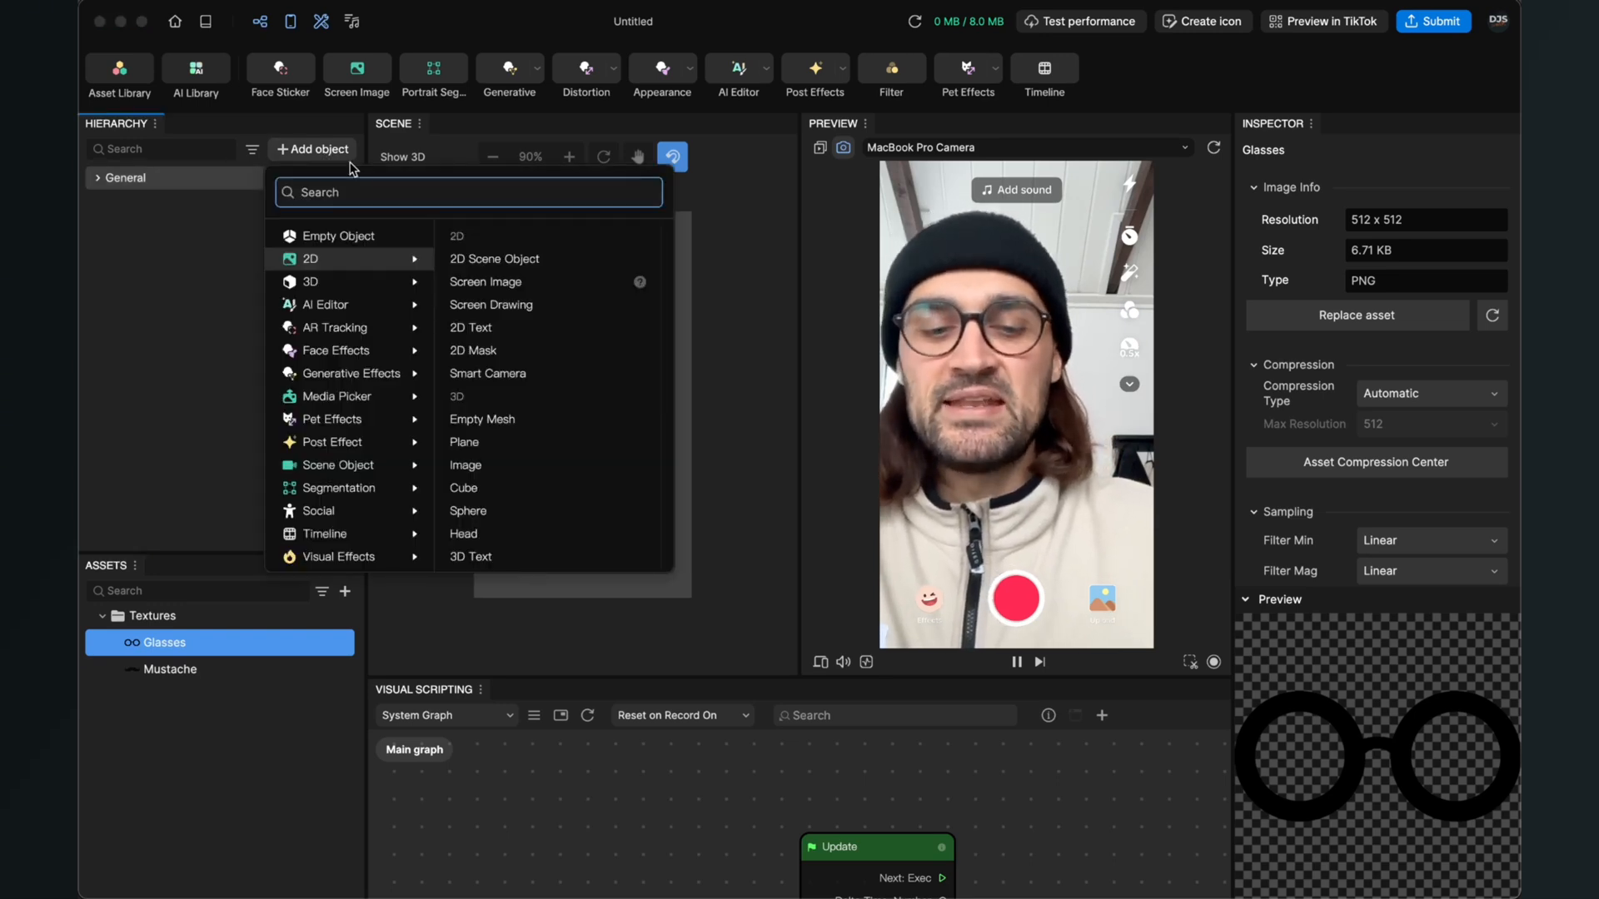
{"action": "type", "text": "Head"}
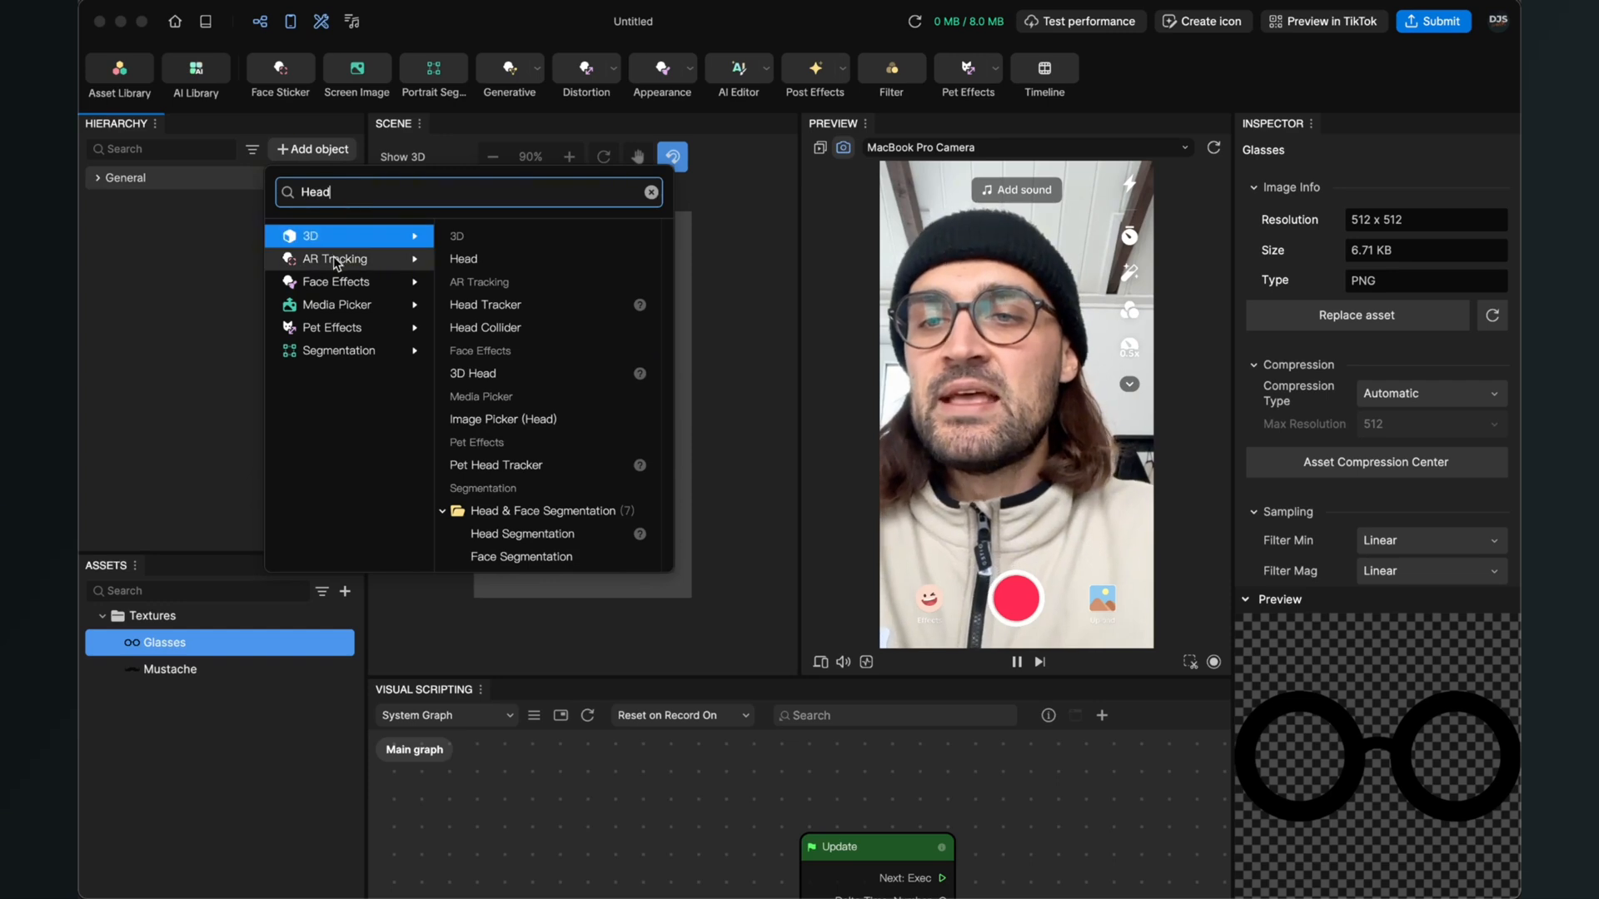
{"action": "left_click", "coordinate": [509, 310]}
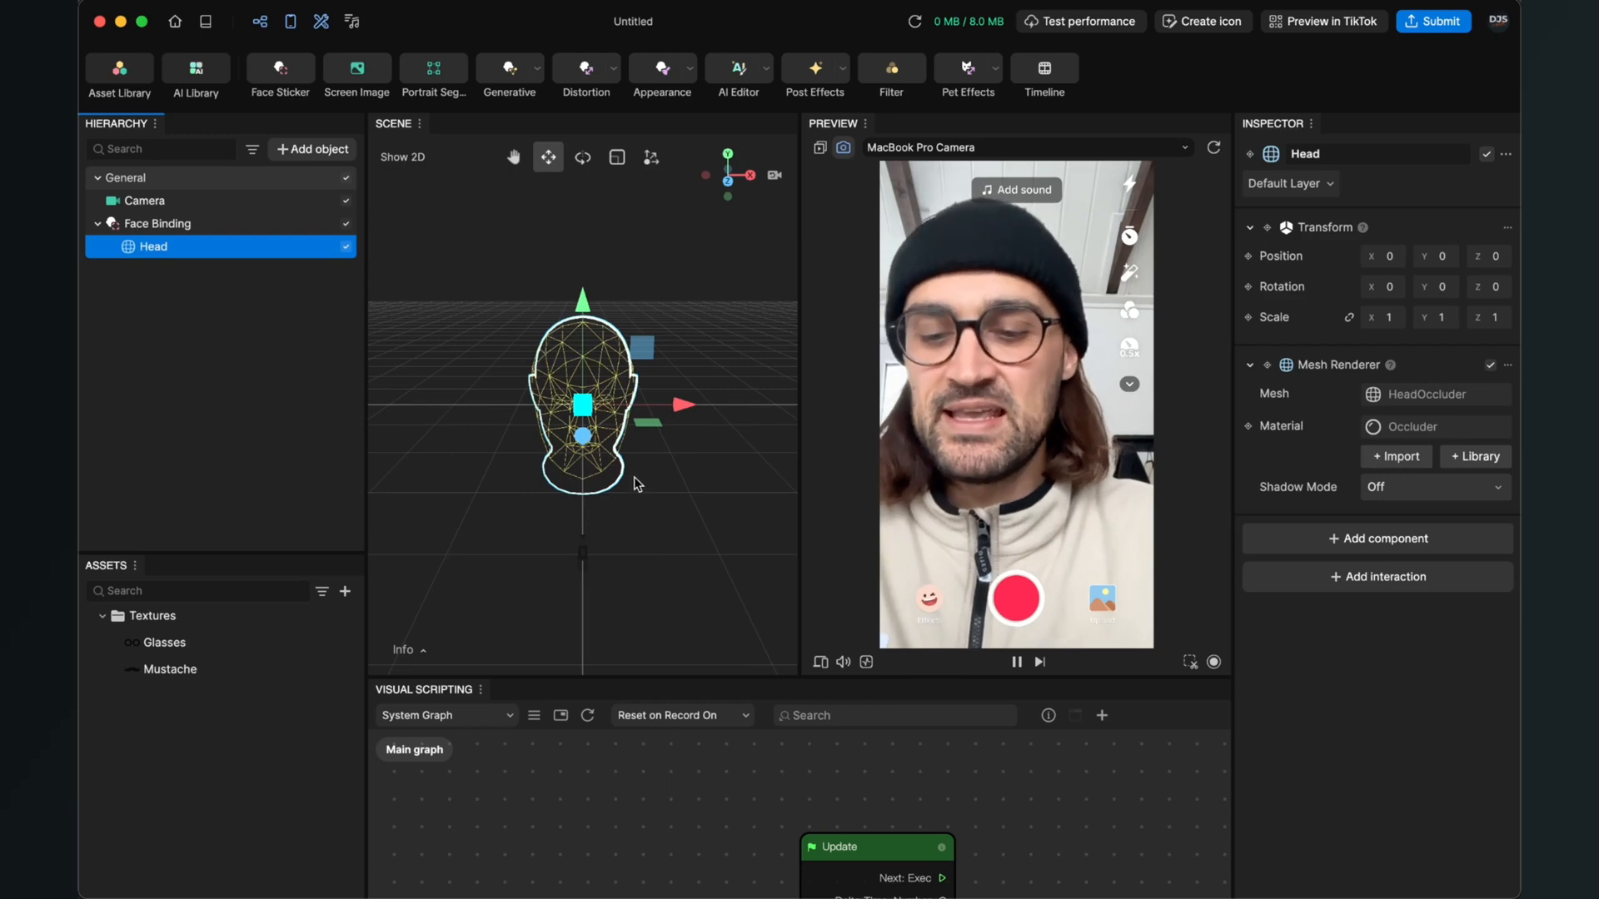
{"action": "mouse_move", "coordinate": [648, 500]}
{"action": "left_mouse_down"}
{"action": "mouse_move", "coordinate": [535, 496]}
{"action": "mouse_move", "coordinate": [575, 518]}
{"action": "mouse_move", "coordinate": [671, 495]}
{"action": "left_mouse_up"}
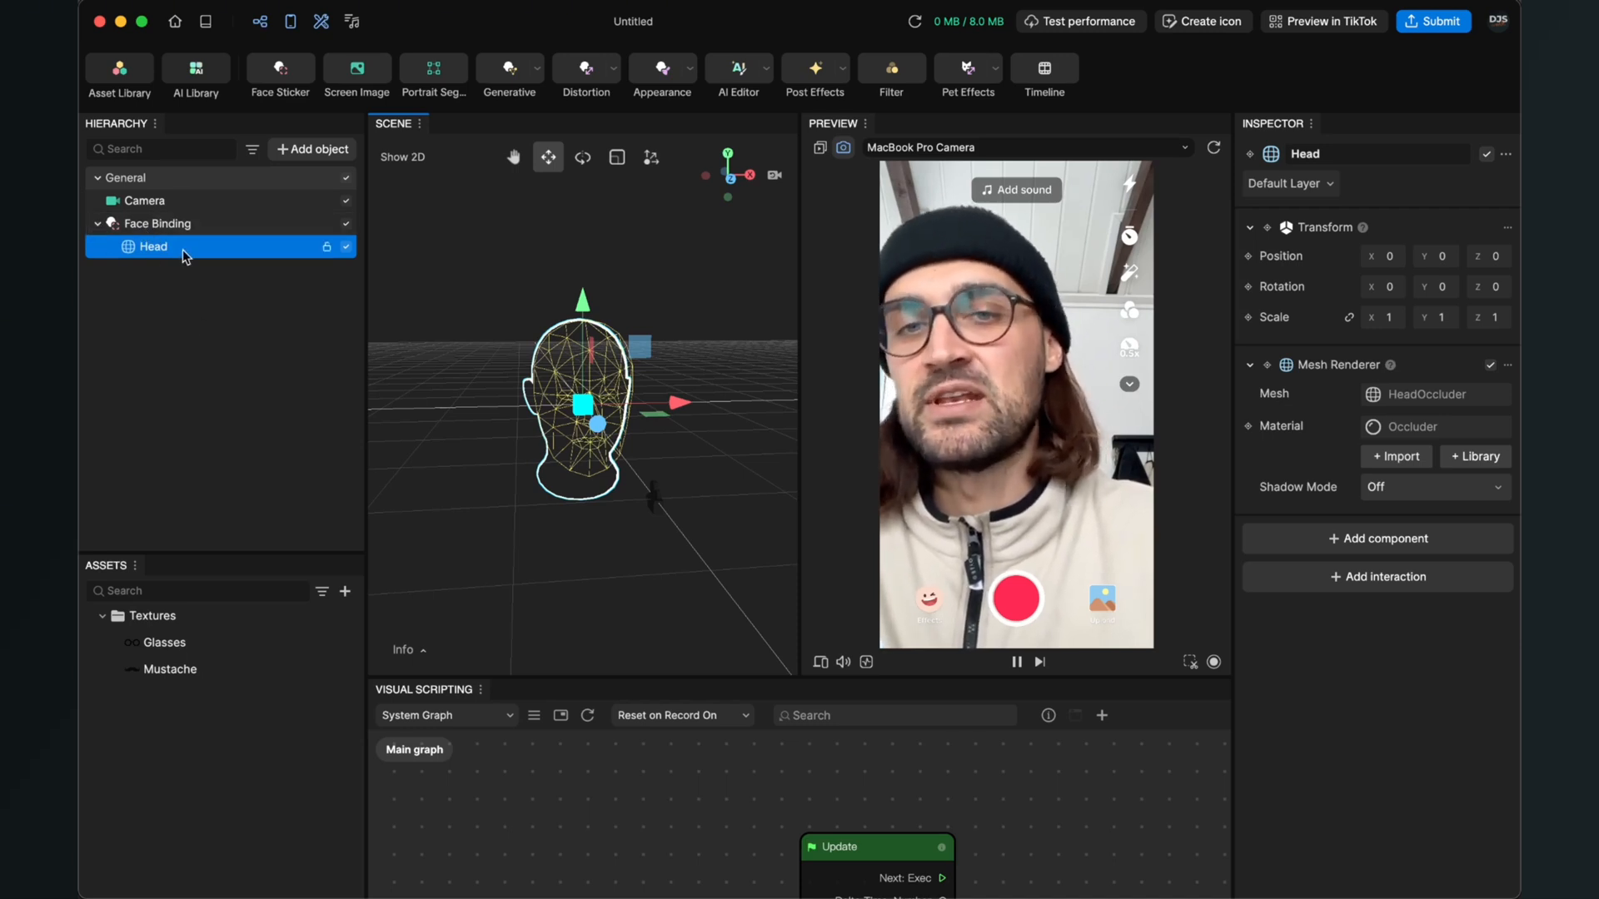
{"action": "left_click", "coordinate": [266, 422]}
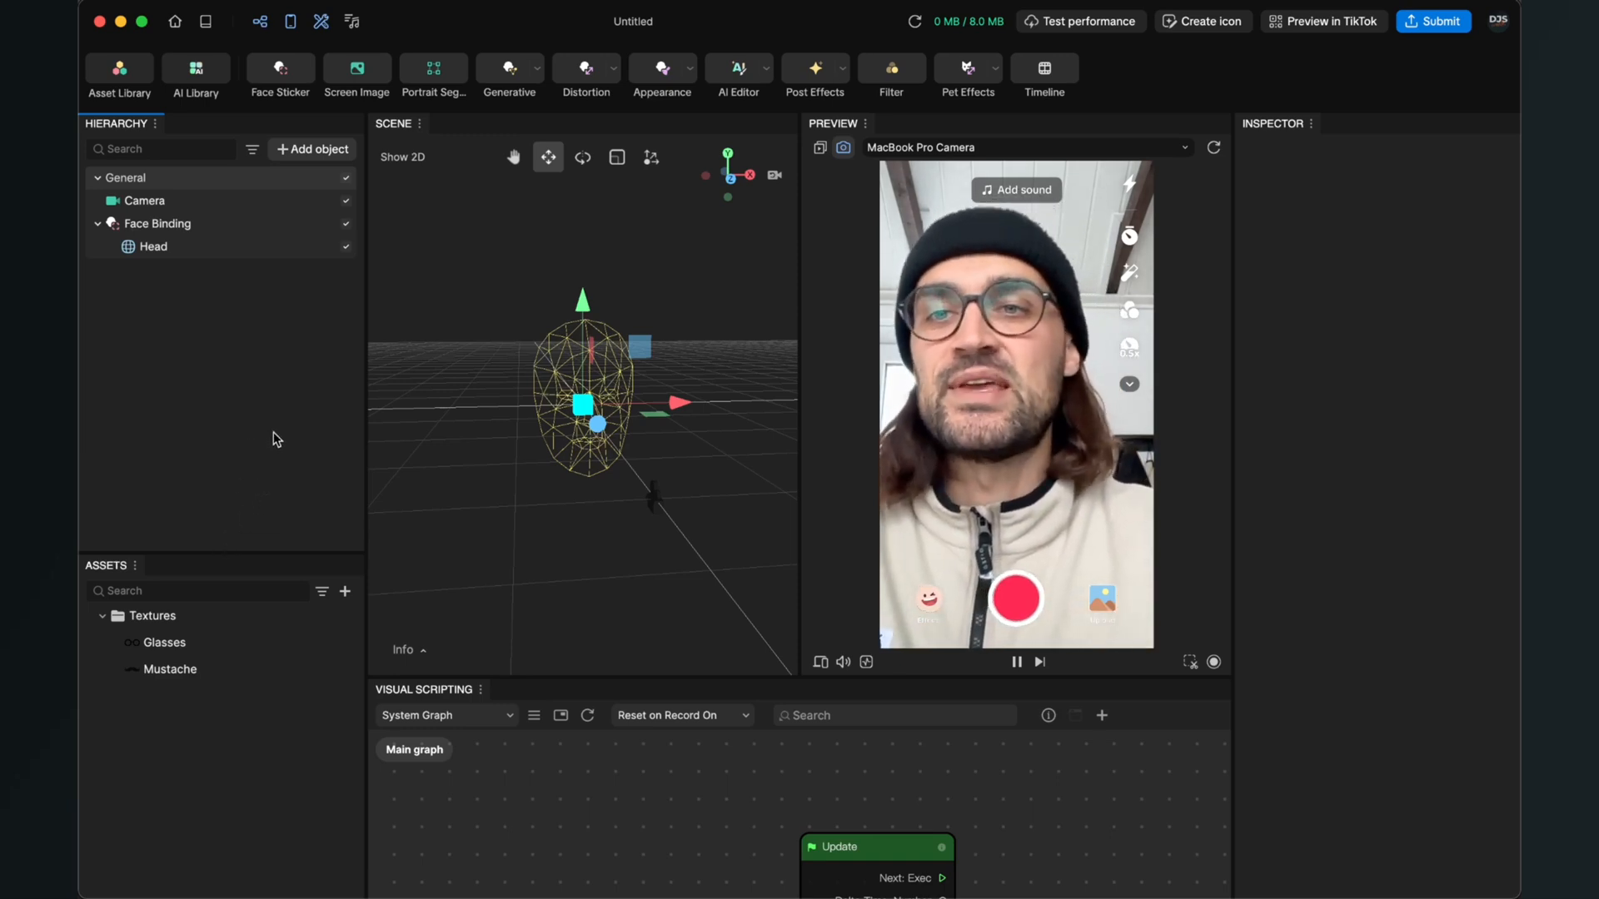
Add a 3D Image object to the scene and set its texture to Glasses.
{"action": "left_click", "coordinate": [313, 150]}
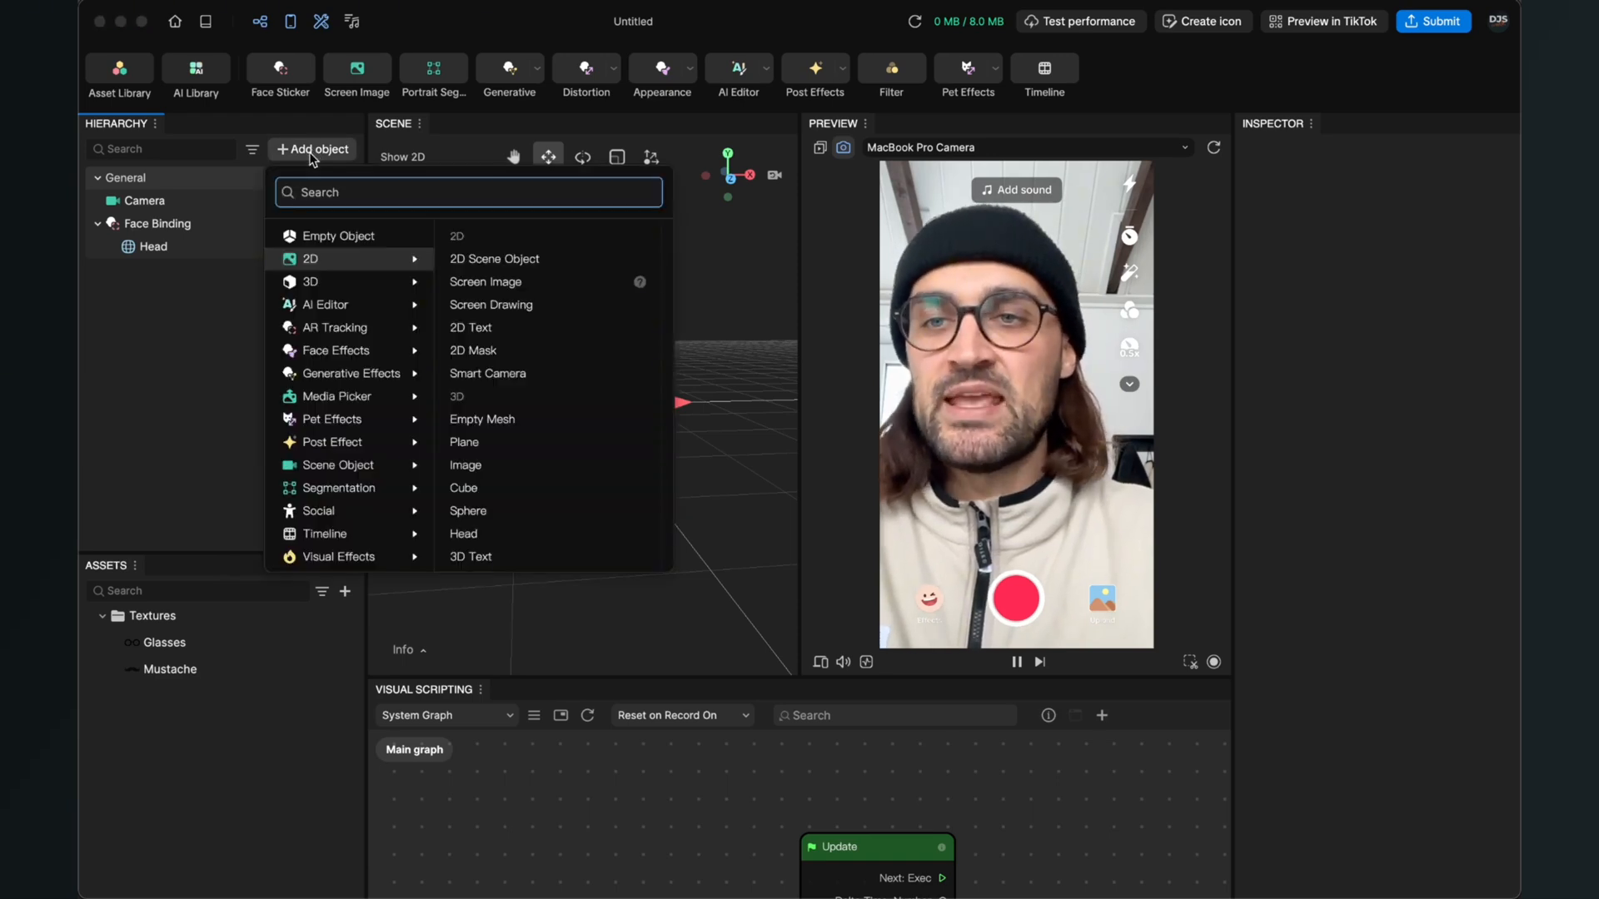
{"action": "left_click", "coordinate": [340, 283]}
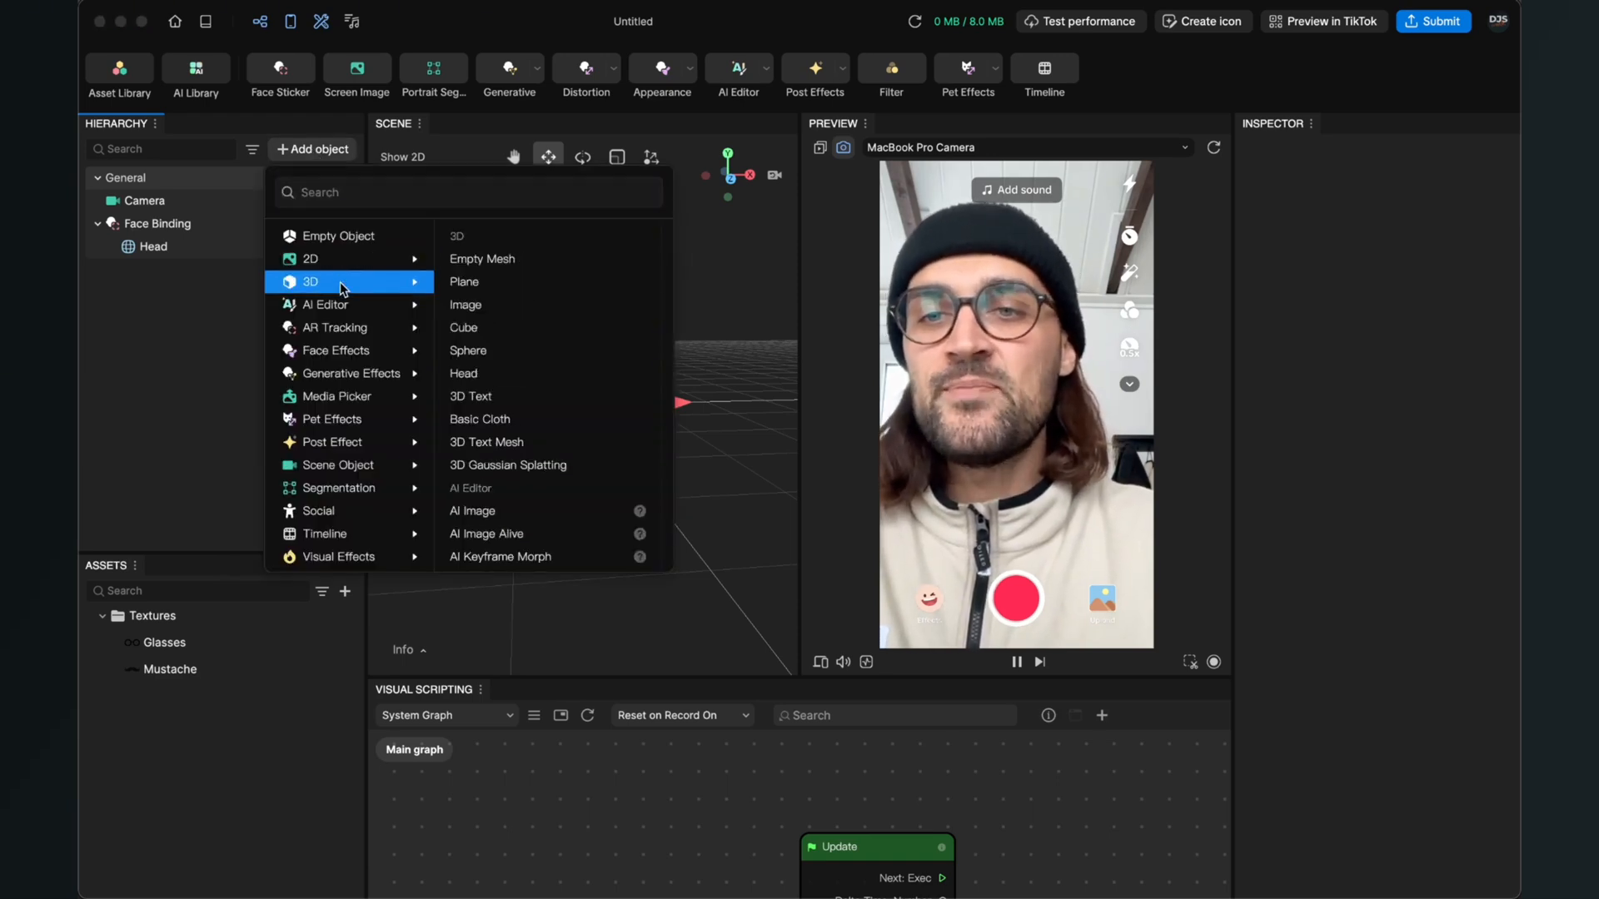
{"action": "left_click", "coordinate": [510, 308]}
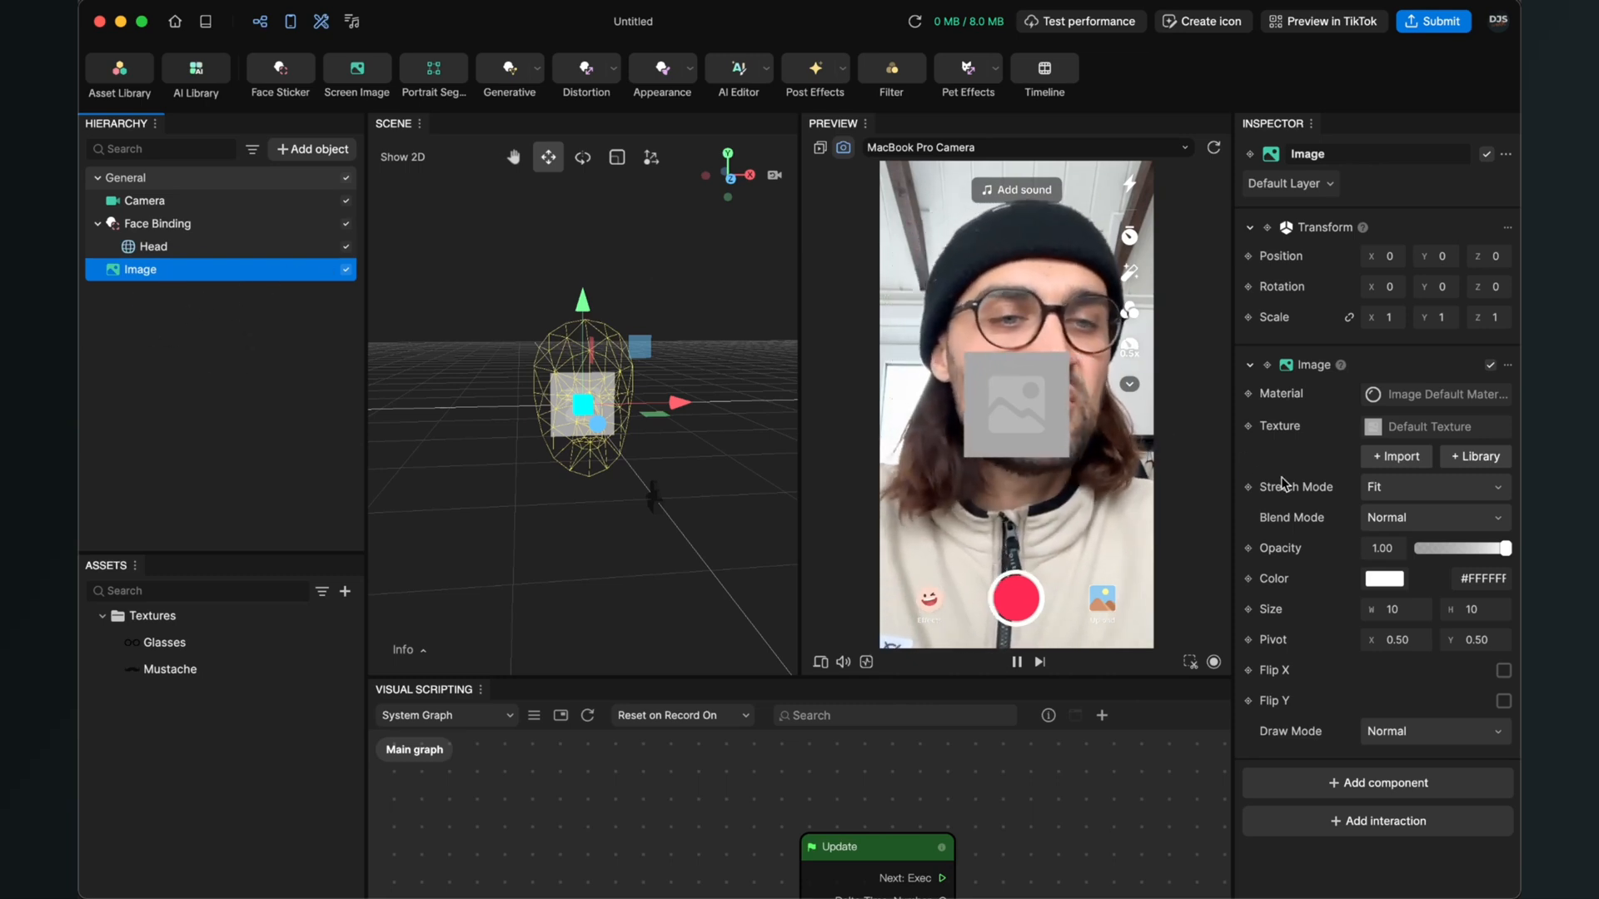
{"action": "left_click", "coordinate": [1402, 431]}
{"action": "scroll", "coordinate": [1374, 626], "scroll_direction": "down", "scroll_amount": 3}
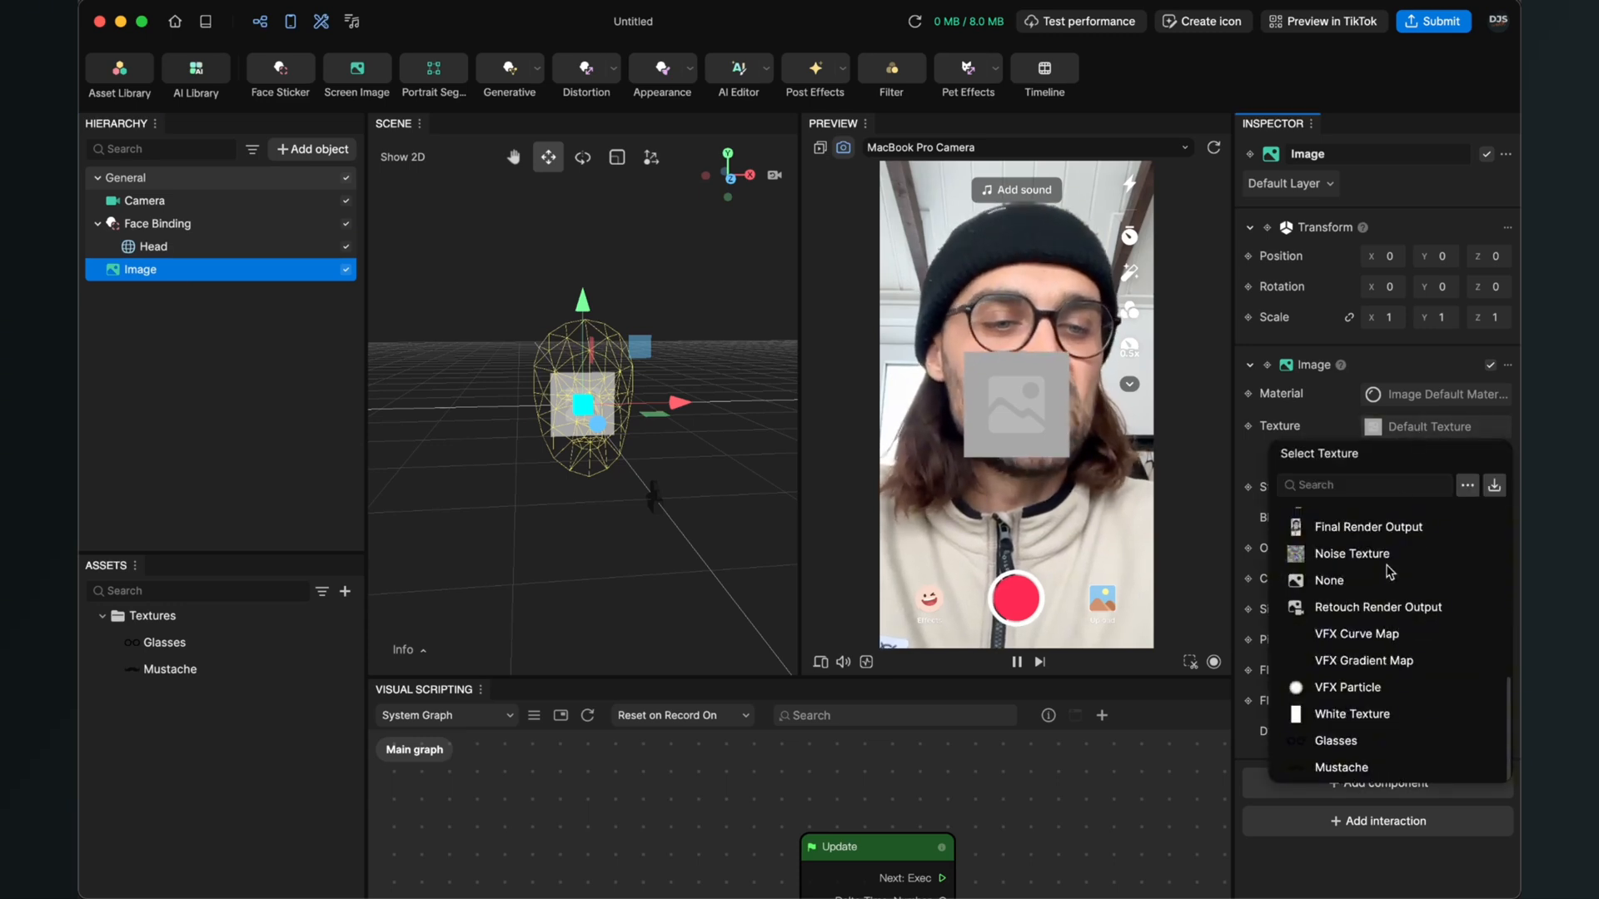
{"action": "left_click", "coordinate": [1335, 741]}
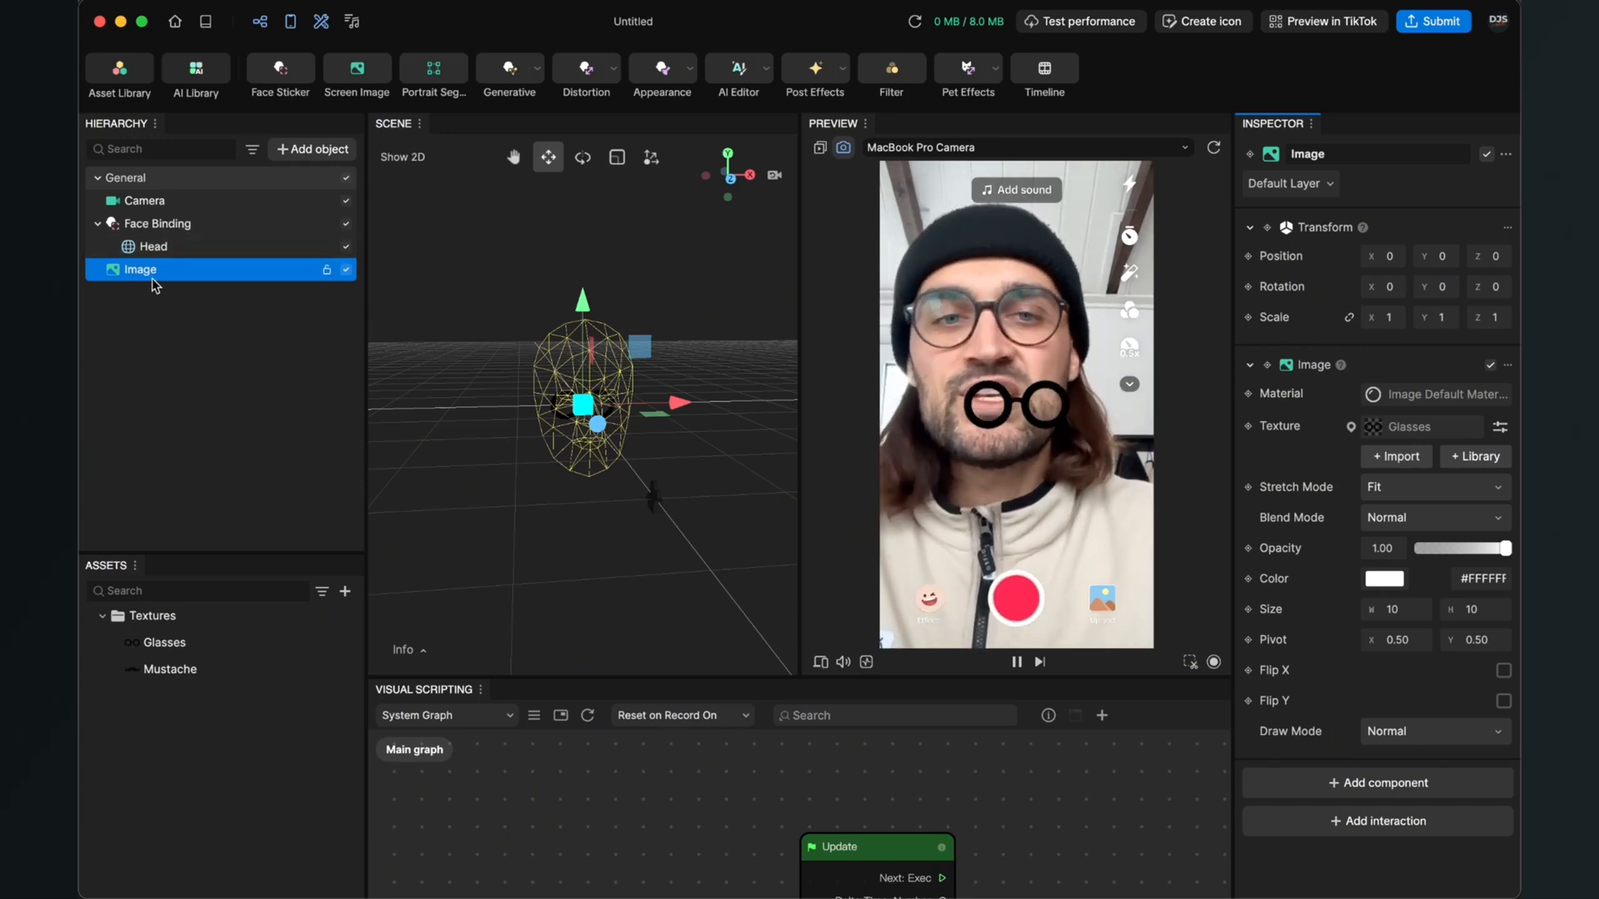
Nest the glasses image under Face Binding in the hierarchy so that it follows the face.
{"action": "left_click", "coordinate": [96, 223]}
{"action": "left_click", "coordinate": [96, 223]}
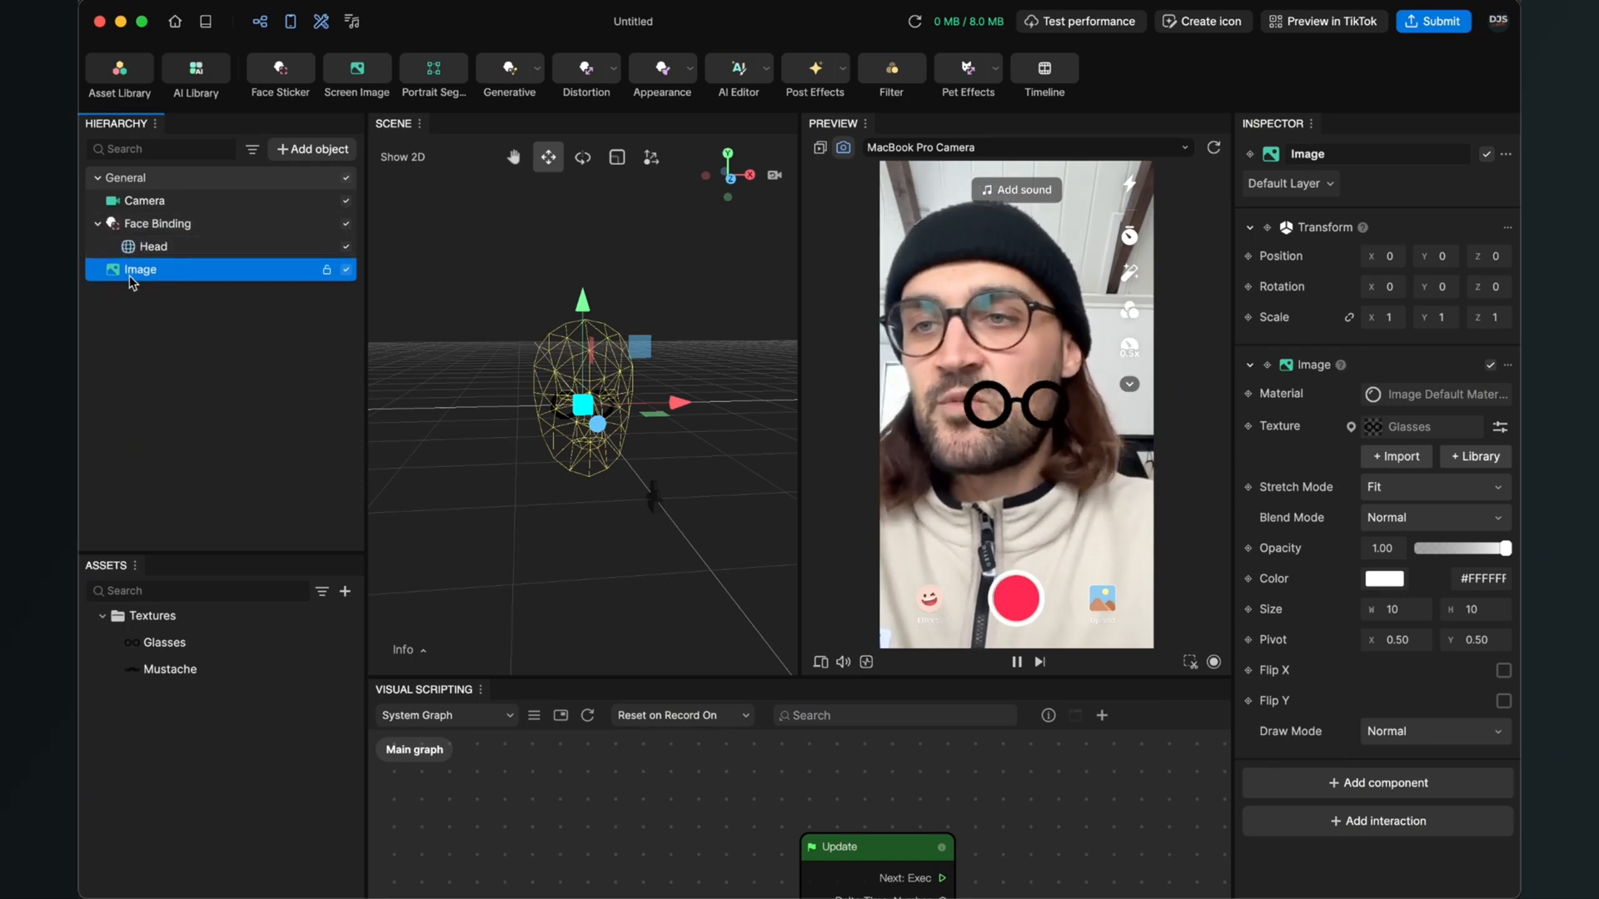
{"action": "left_click_drag", "start_coordinate": [128, 273], "coordinate": [163, 228]}
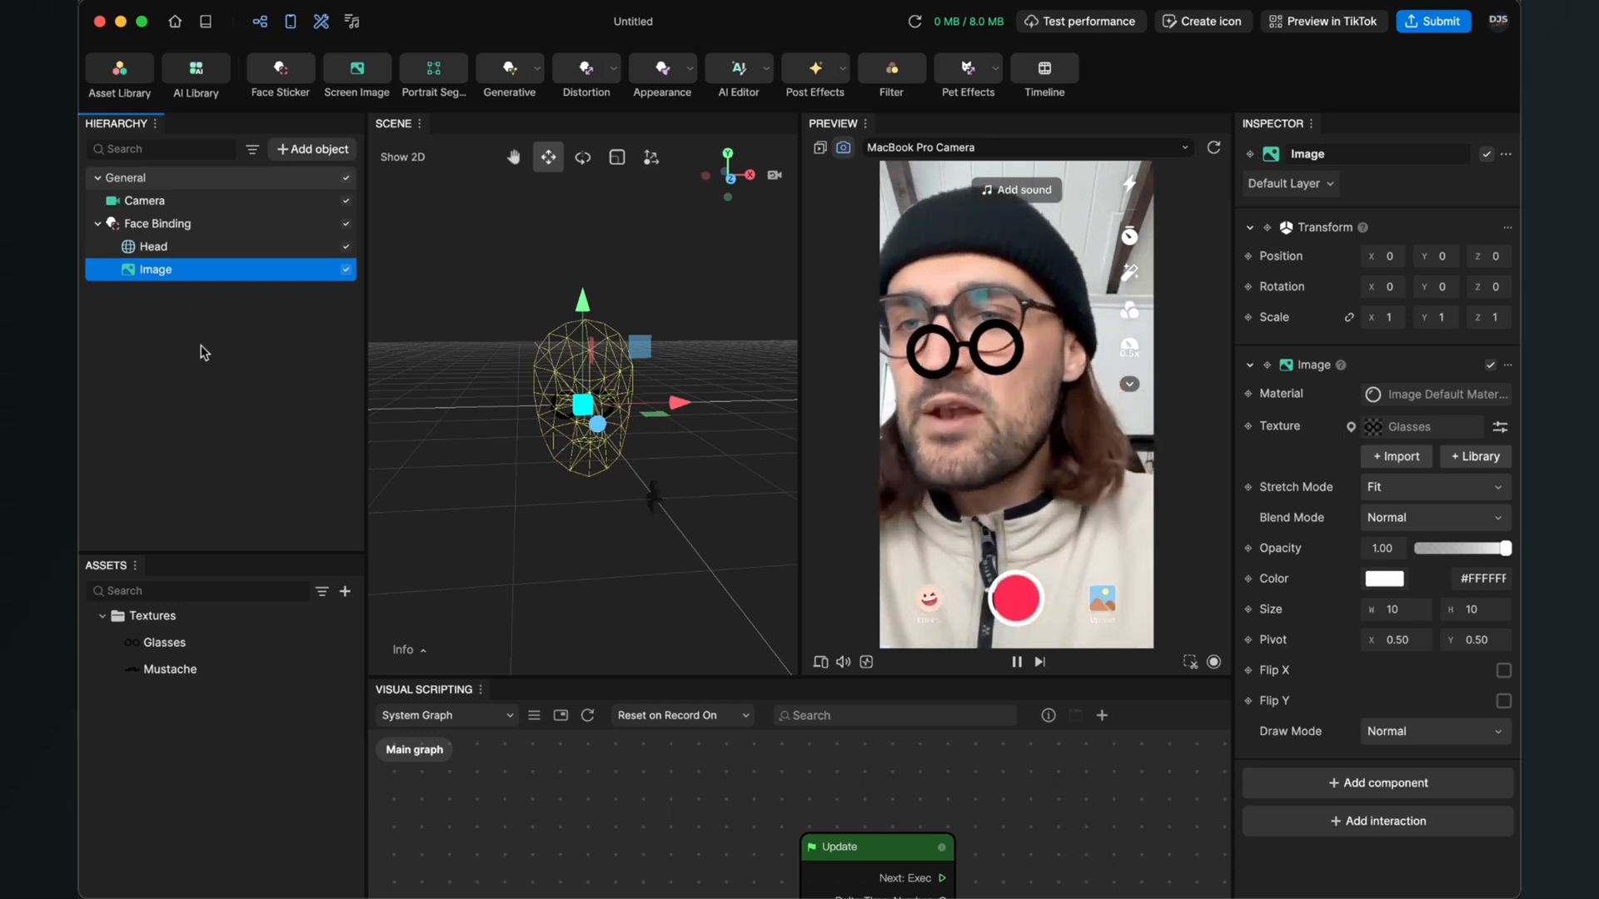
Try the Left Eye, Right Eye, Forehead, Mouth (Center) and Chin anchors on the Face Binding object.
{"action": "left_click", "coordinate": [156, 225]}
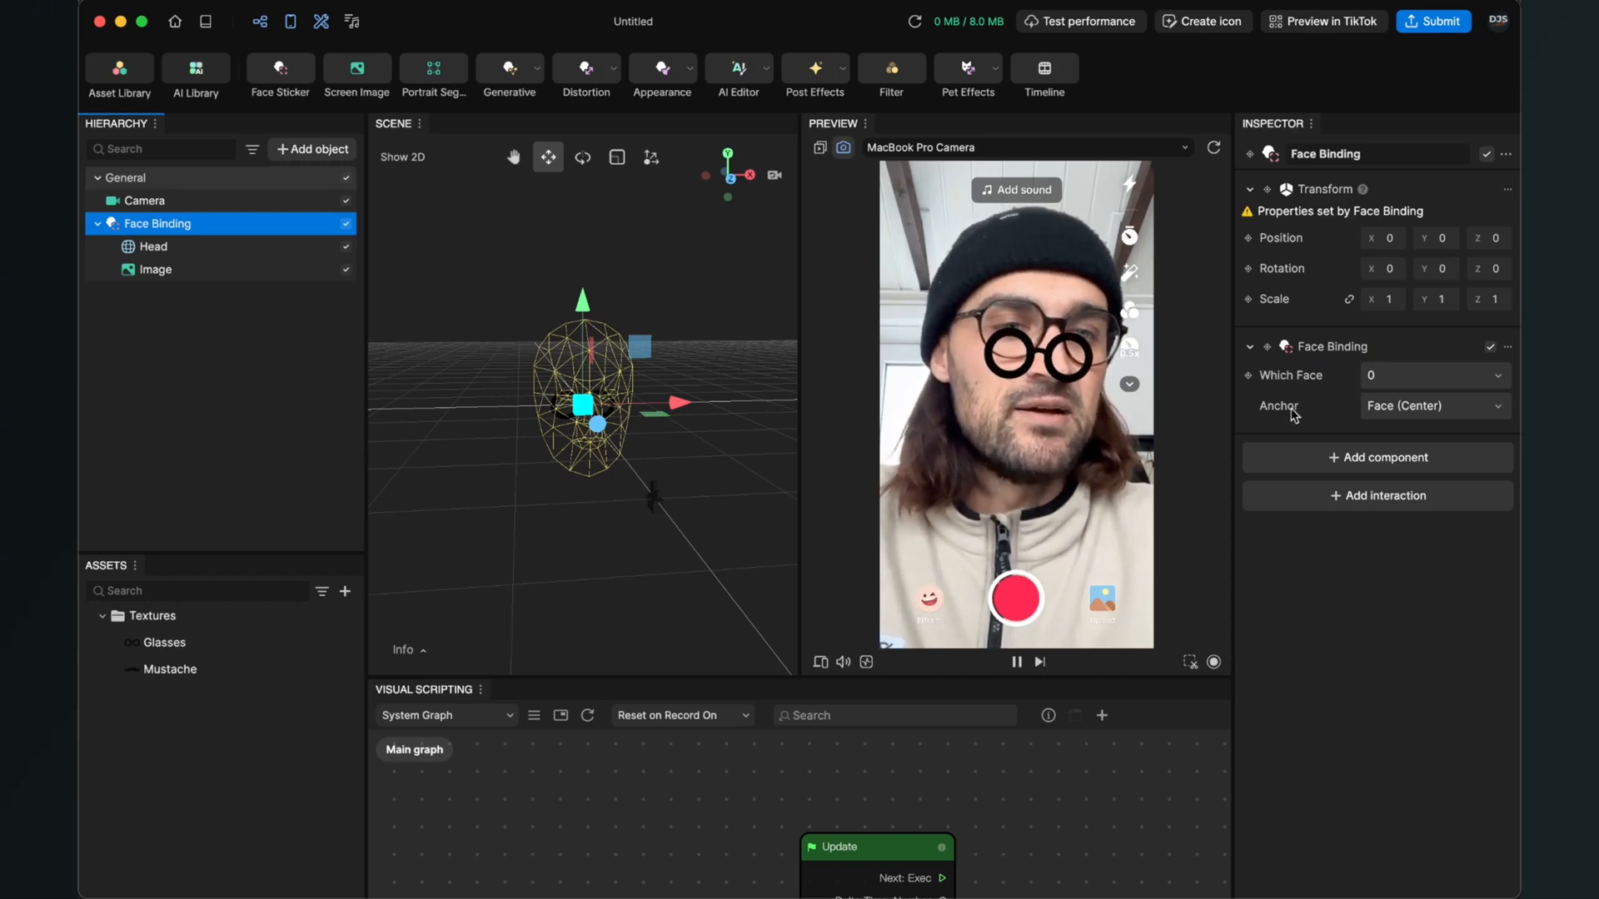
{"action": "left_click", "coordinate": [1386, 409]}
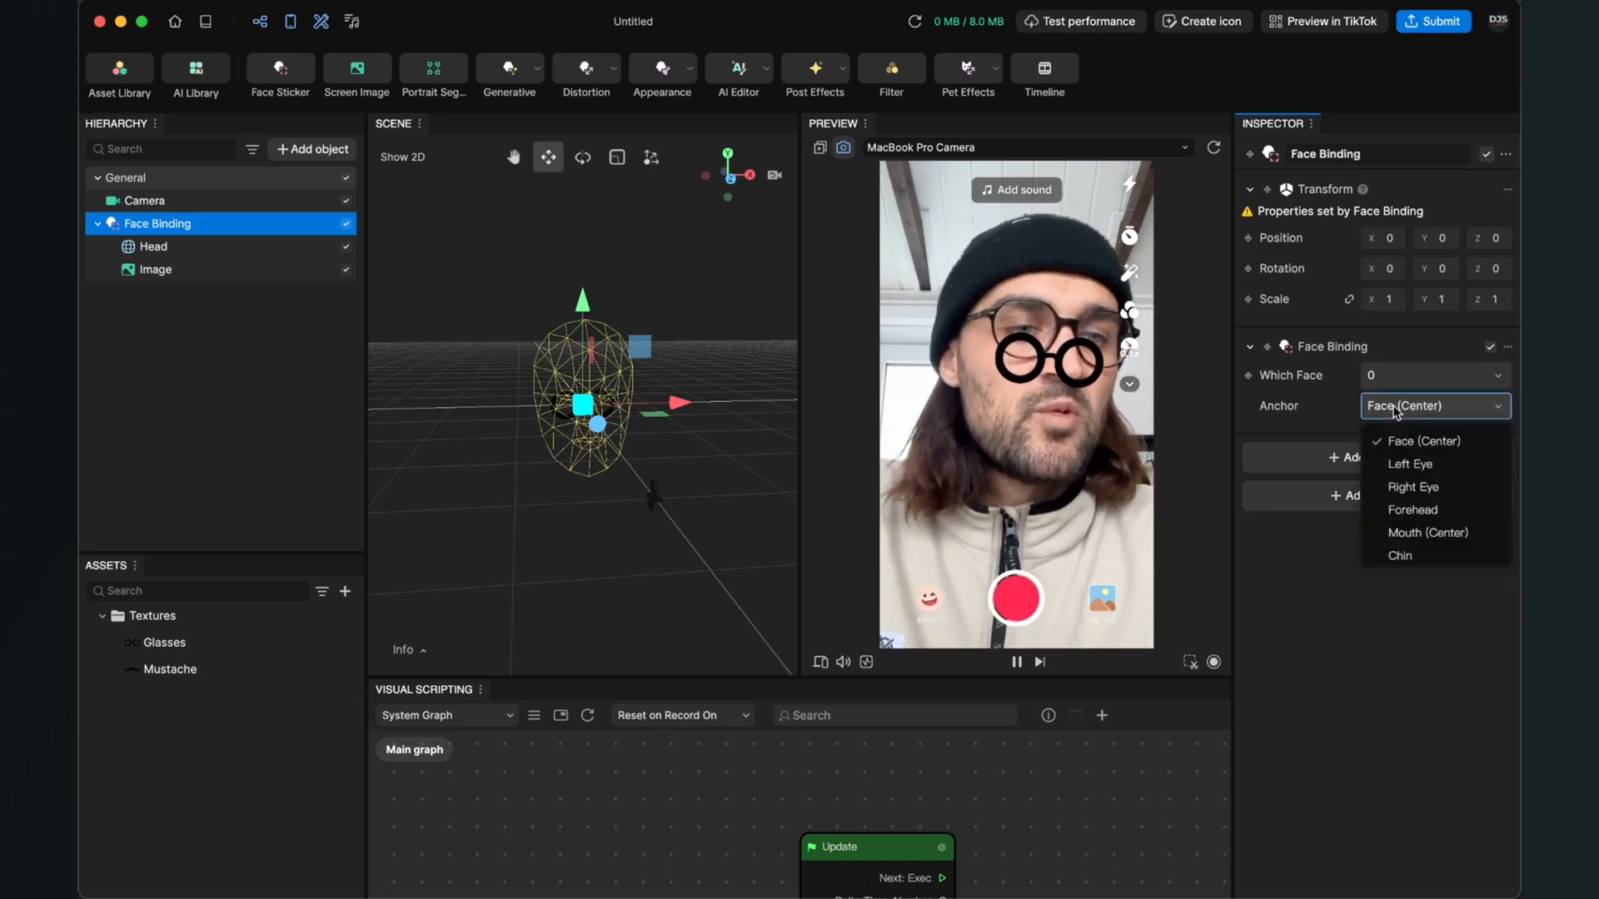
{"action": "left_click", "coordinate": [1413, 467]}
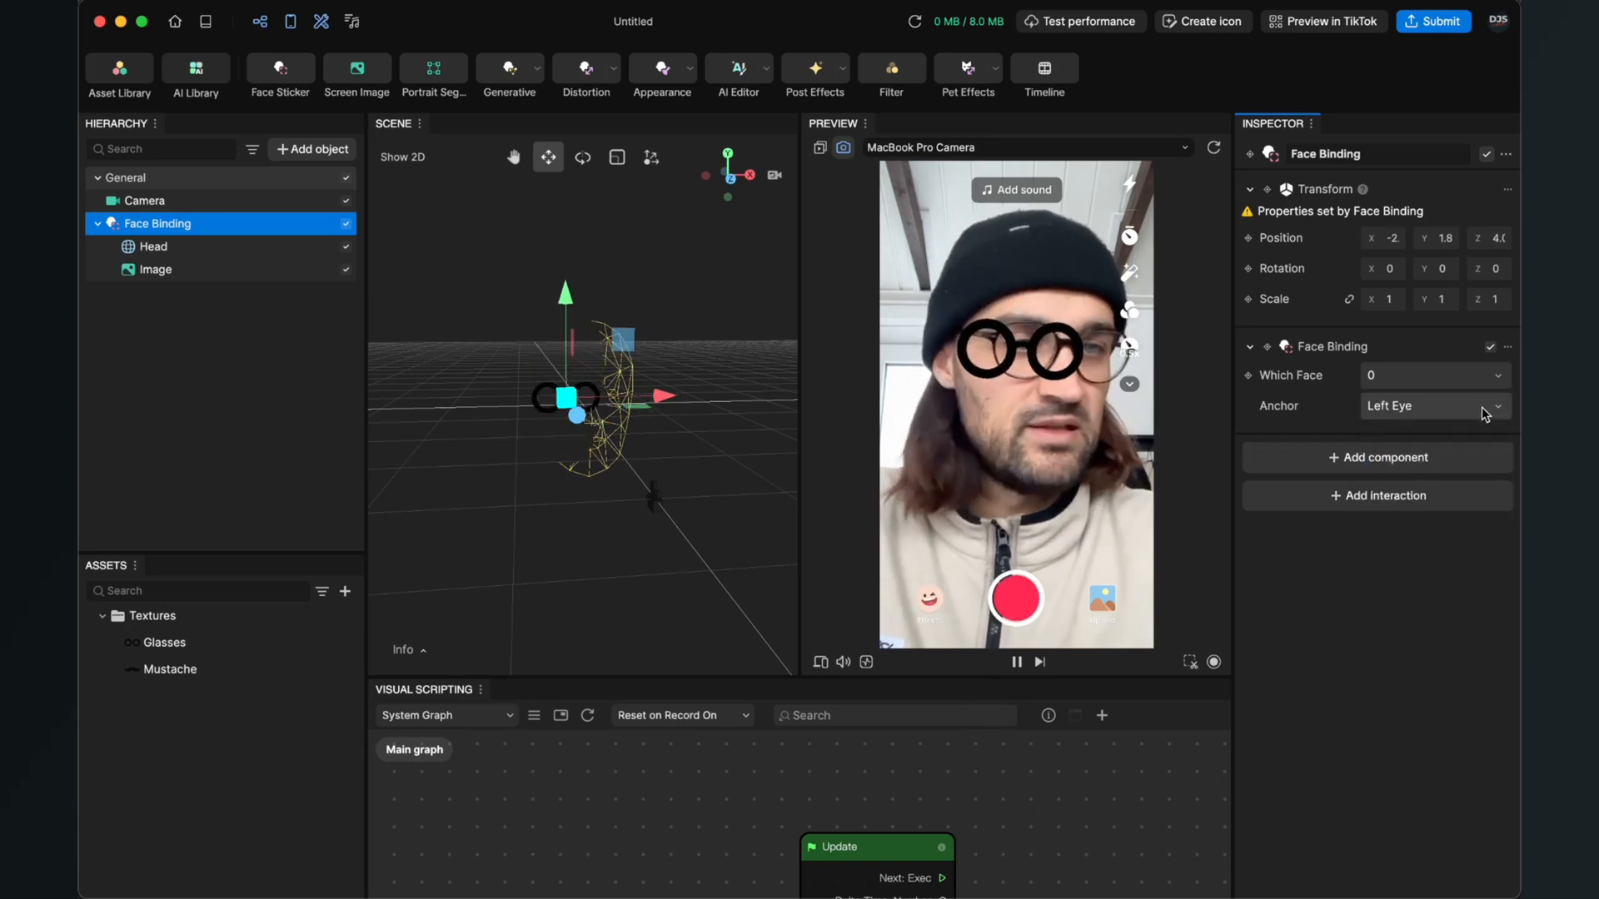
{"action": "left_click", "coordinate": [1458, 406]}
{"action": "left_click", "coordinate": [1459, 482]}
{"action": "left_click", "coordinate": [1456, 411]}
{"action": "left_click", "coordinate": [1420, 499]}
{"action": "left_click", "coordinate": [1456, 409]}
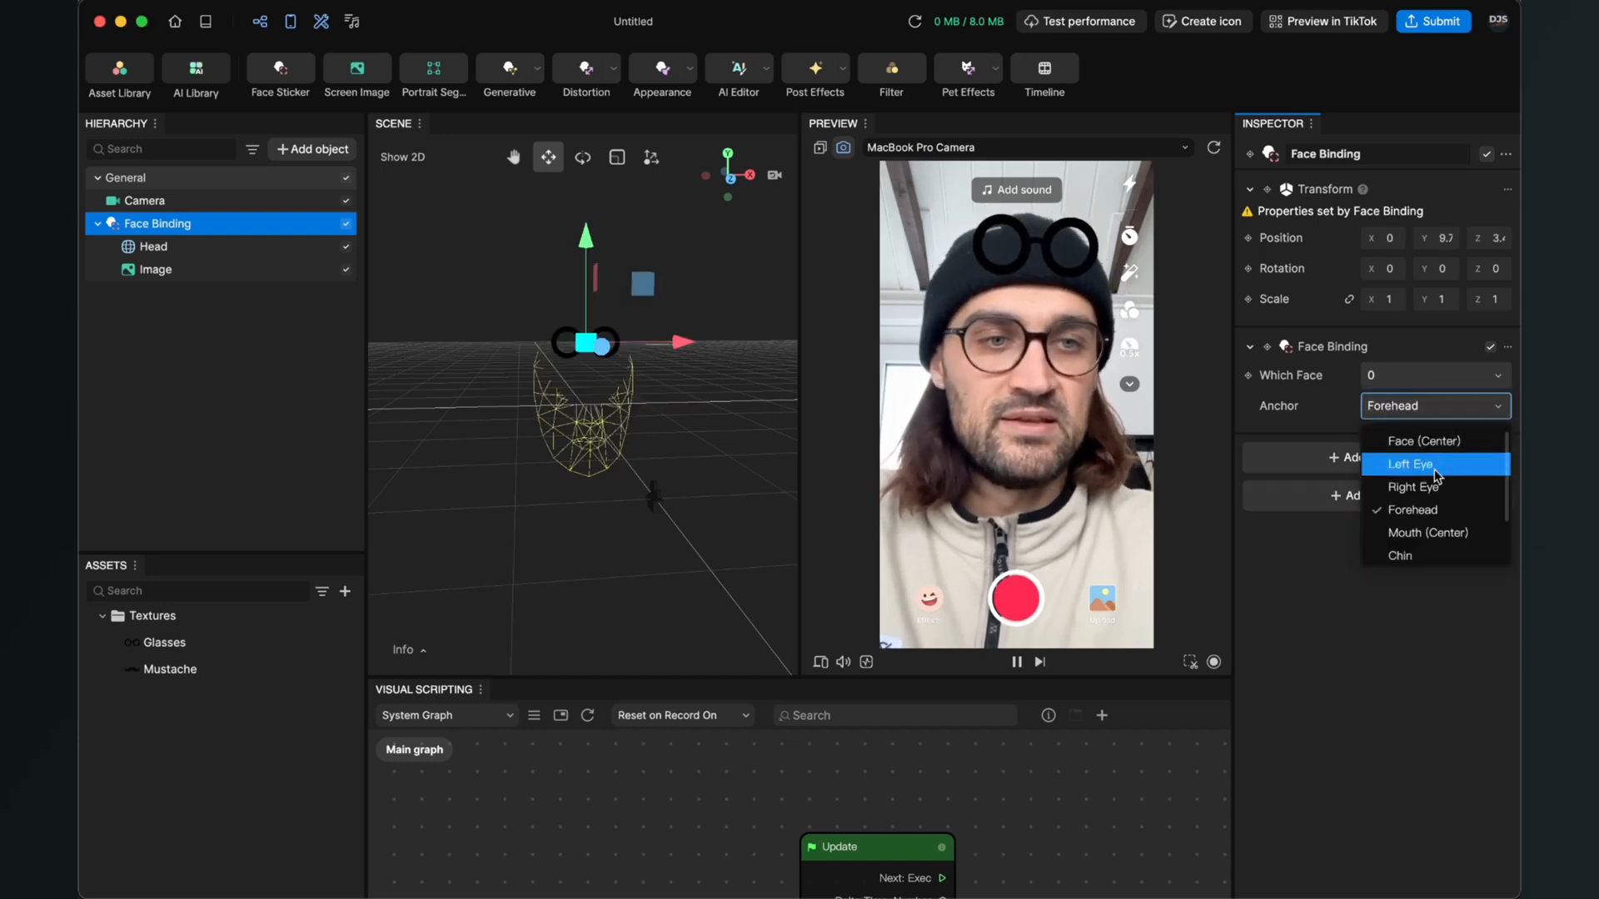
{"action": "left_click", "coordinate": [1422, 532]}
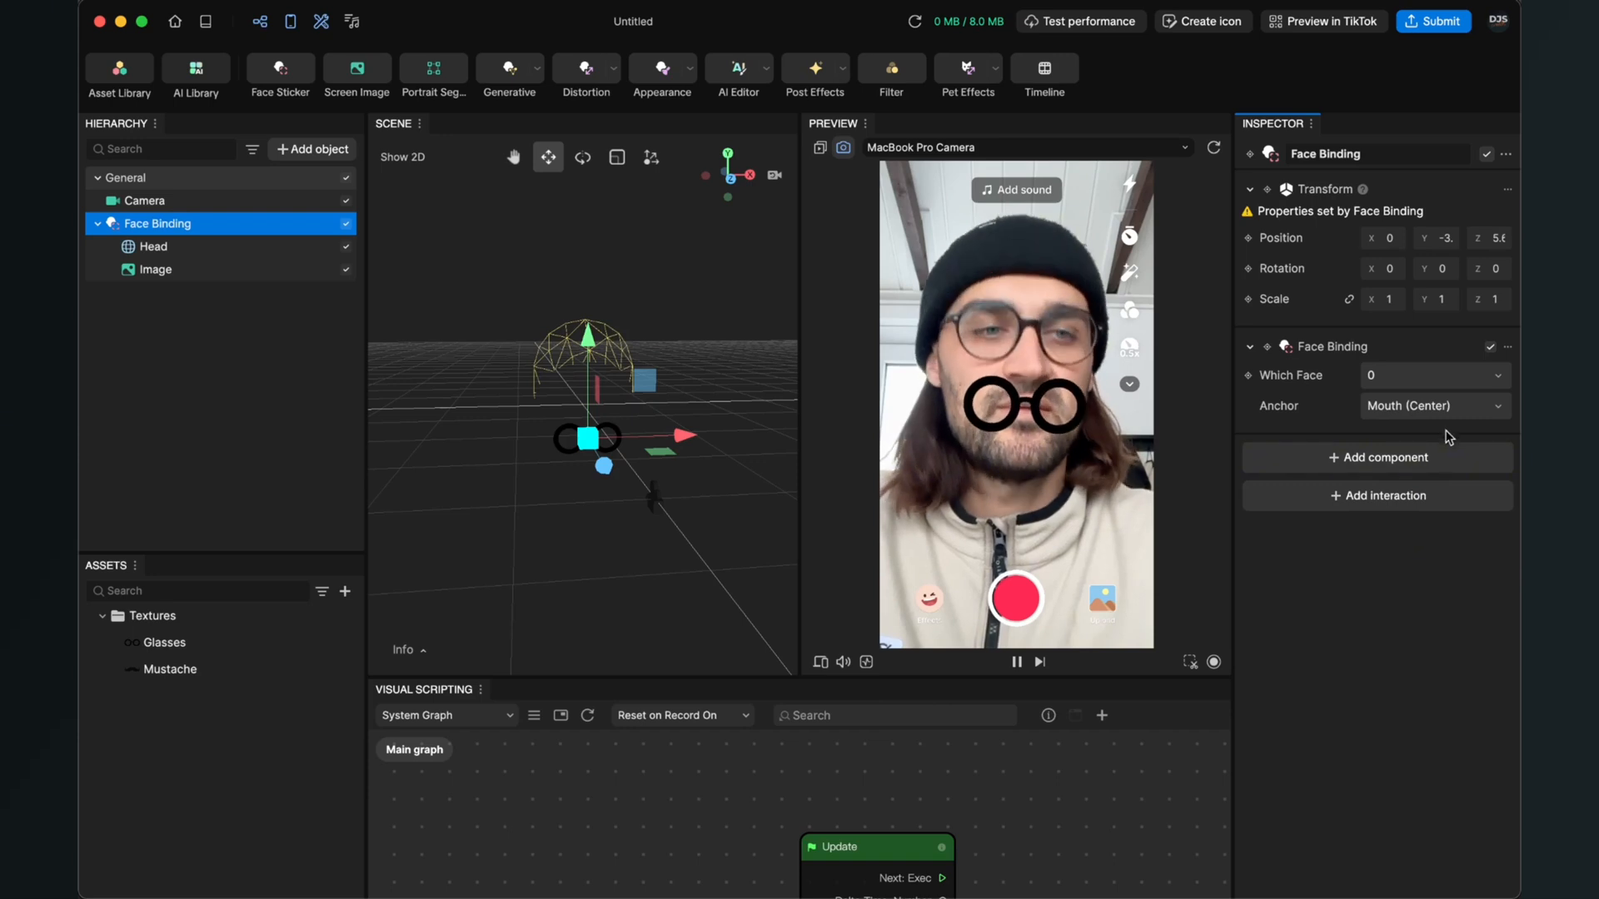
{"action": "left_click", "coordinate": [1455, 407]}
{"action": "left_click", "coordinate": [1416, 553]}
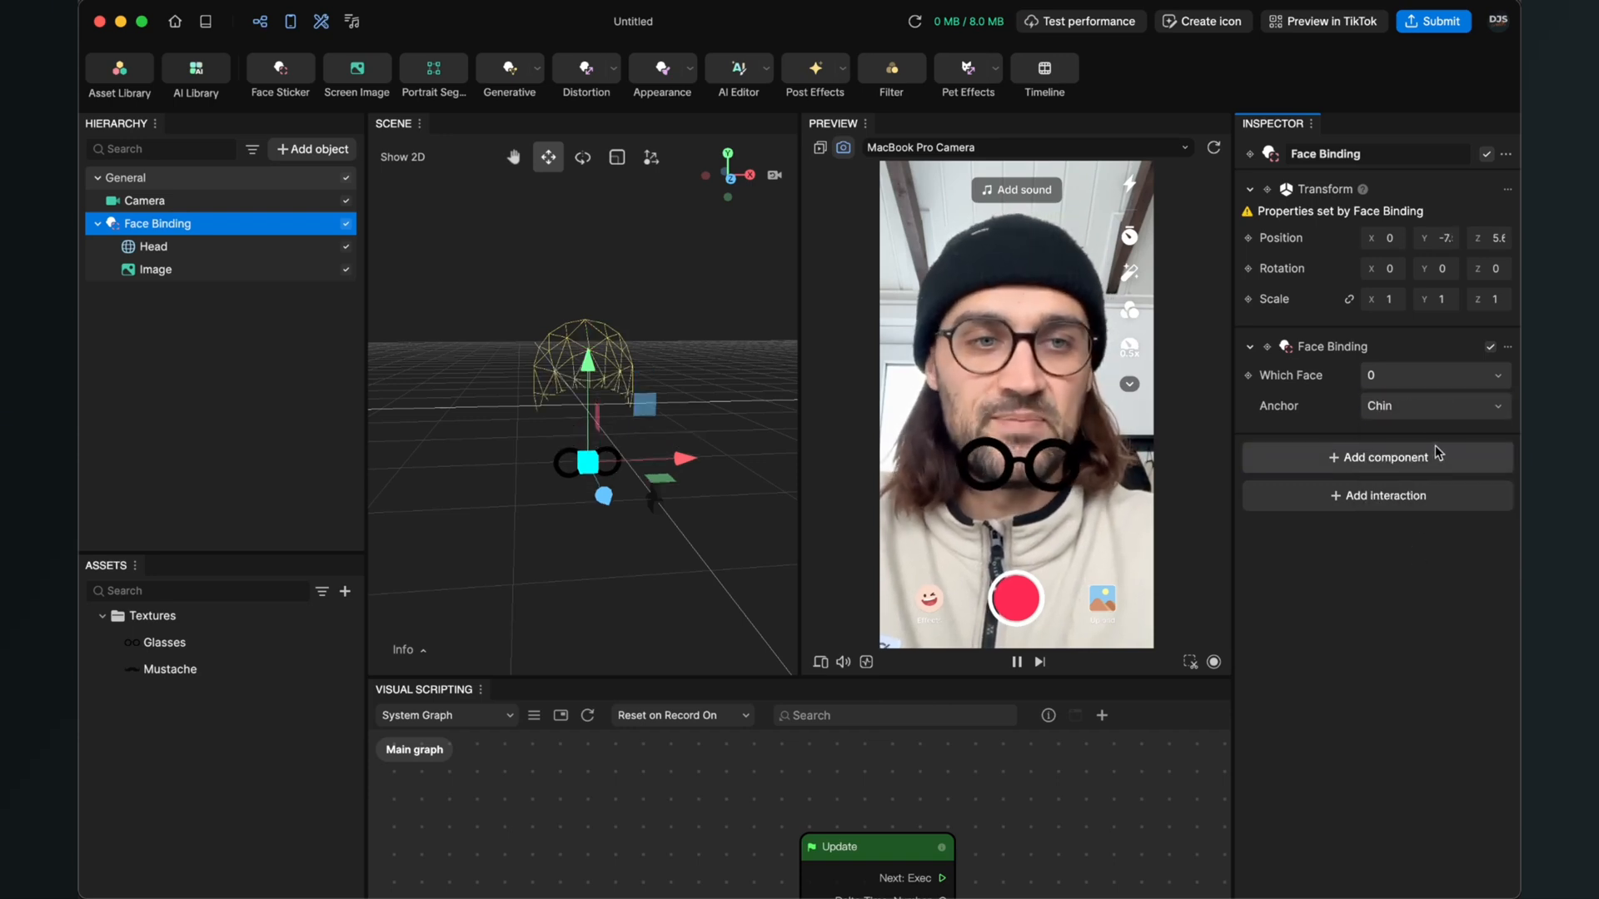
Set the Face Binding object's anchor to Forehead.
{"action": "left_click", "coordinate": [1442, 406]}
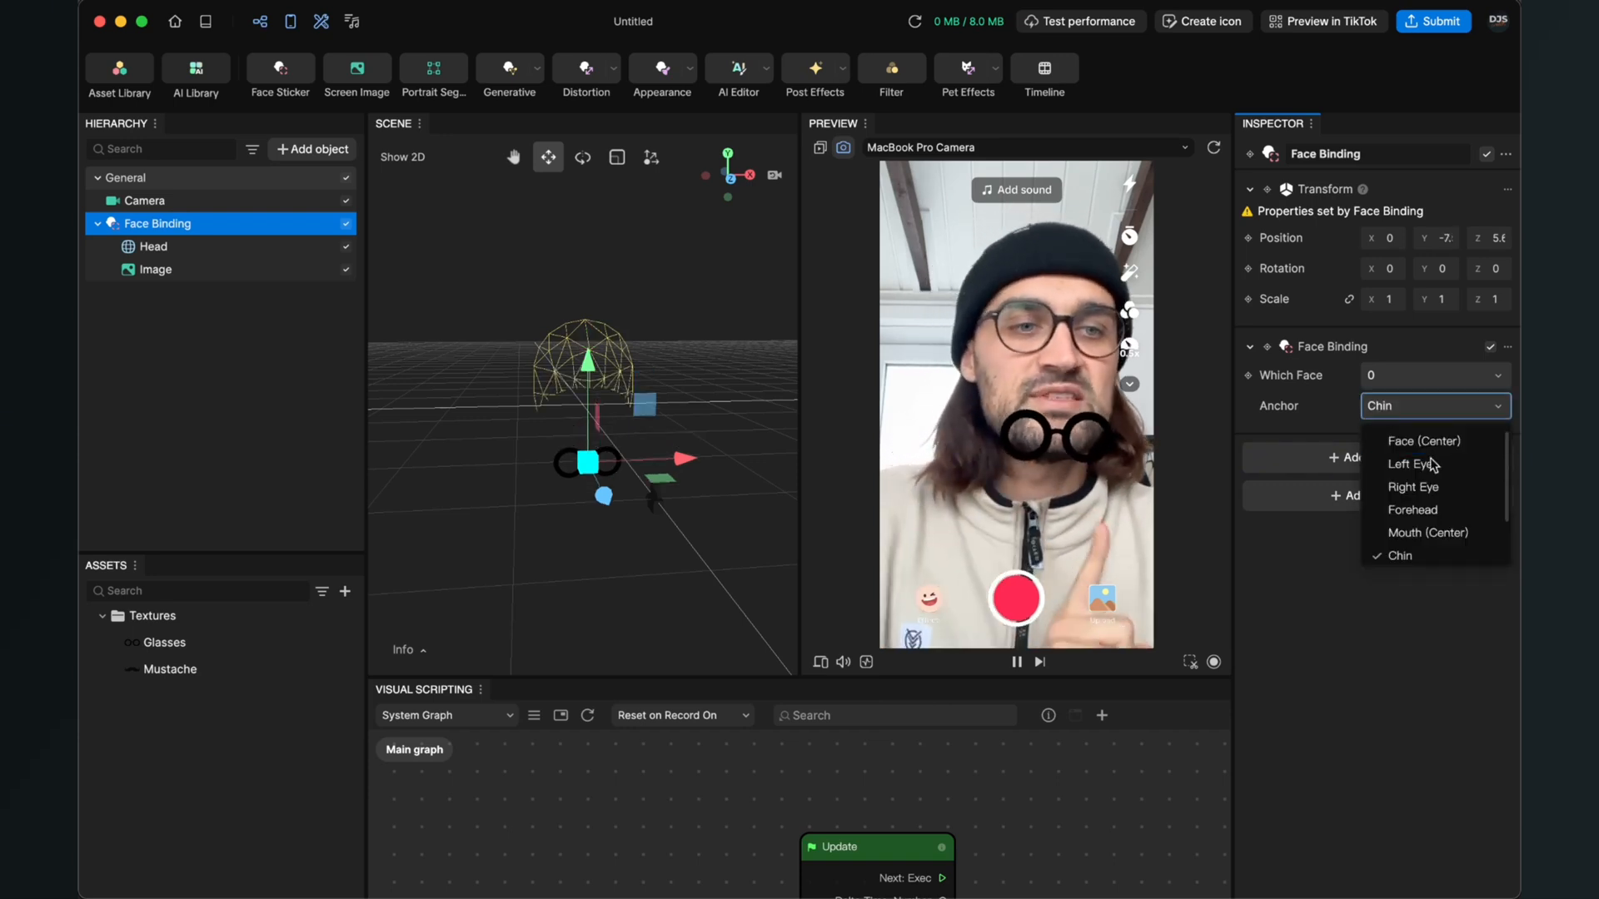
{"action": "left_click", "coordinate": [1418, 510]}
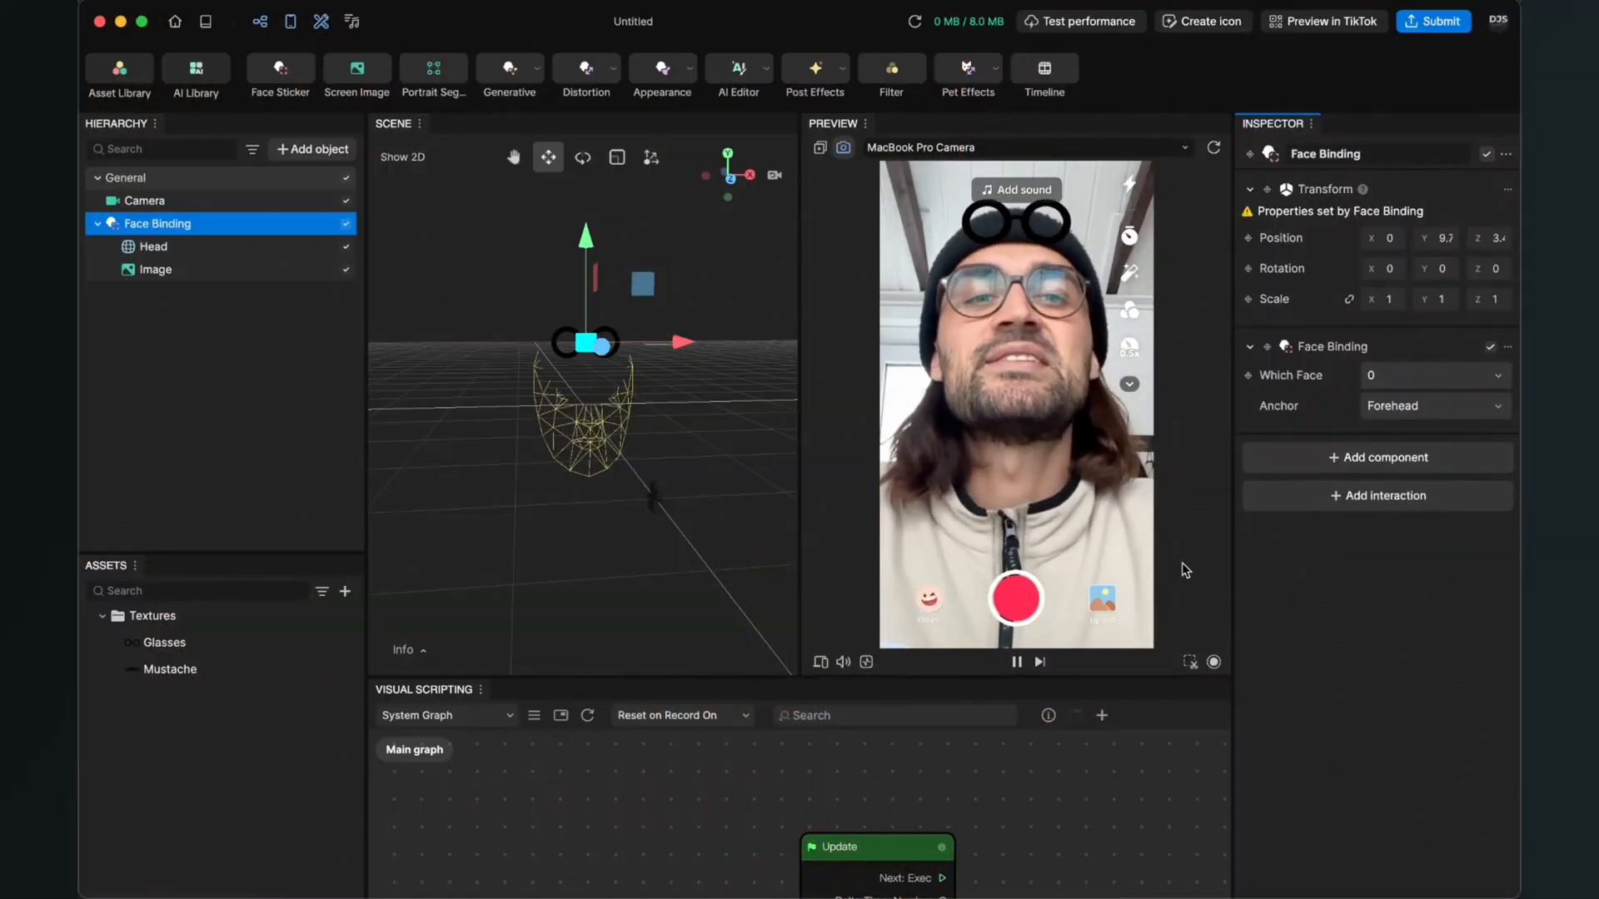
Lower the glasses image onto the eyes by setting its Y position to -8.
{"action": "left_click", "coordinate": [160, 270]}
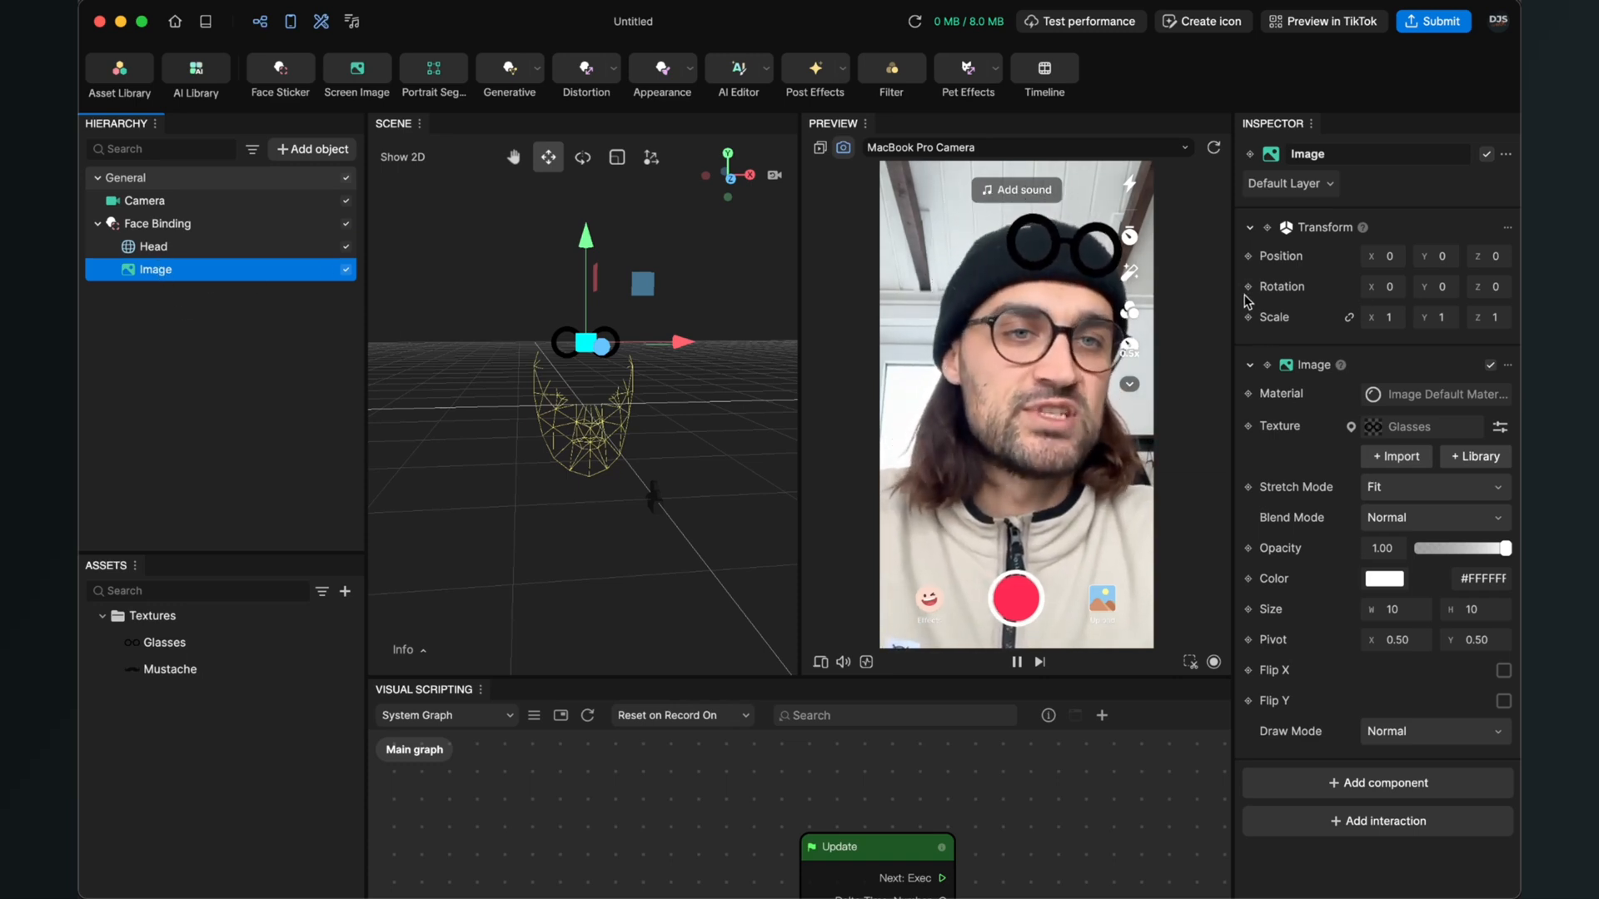
{"action": "left_click", "coordinate": [1316, 155]}
{"action": "left_click", "coordinate": [1435, 257]}
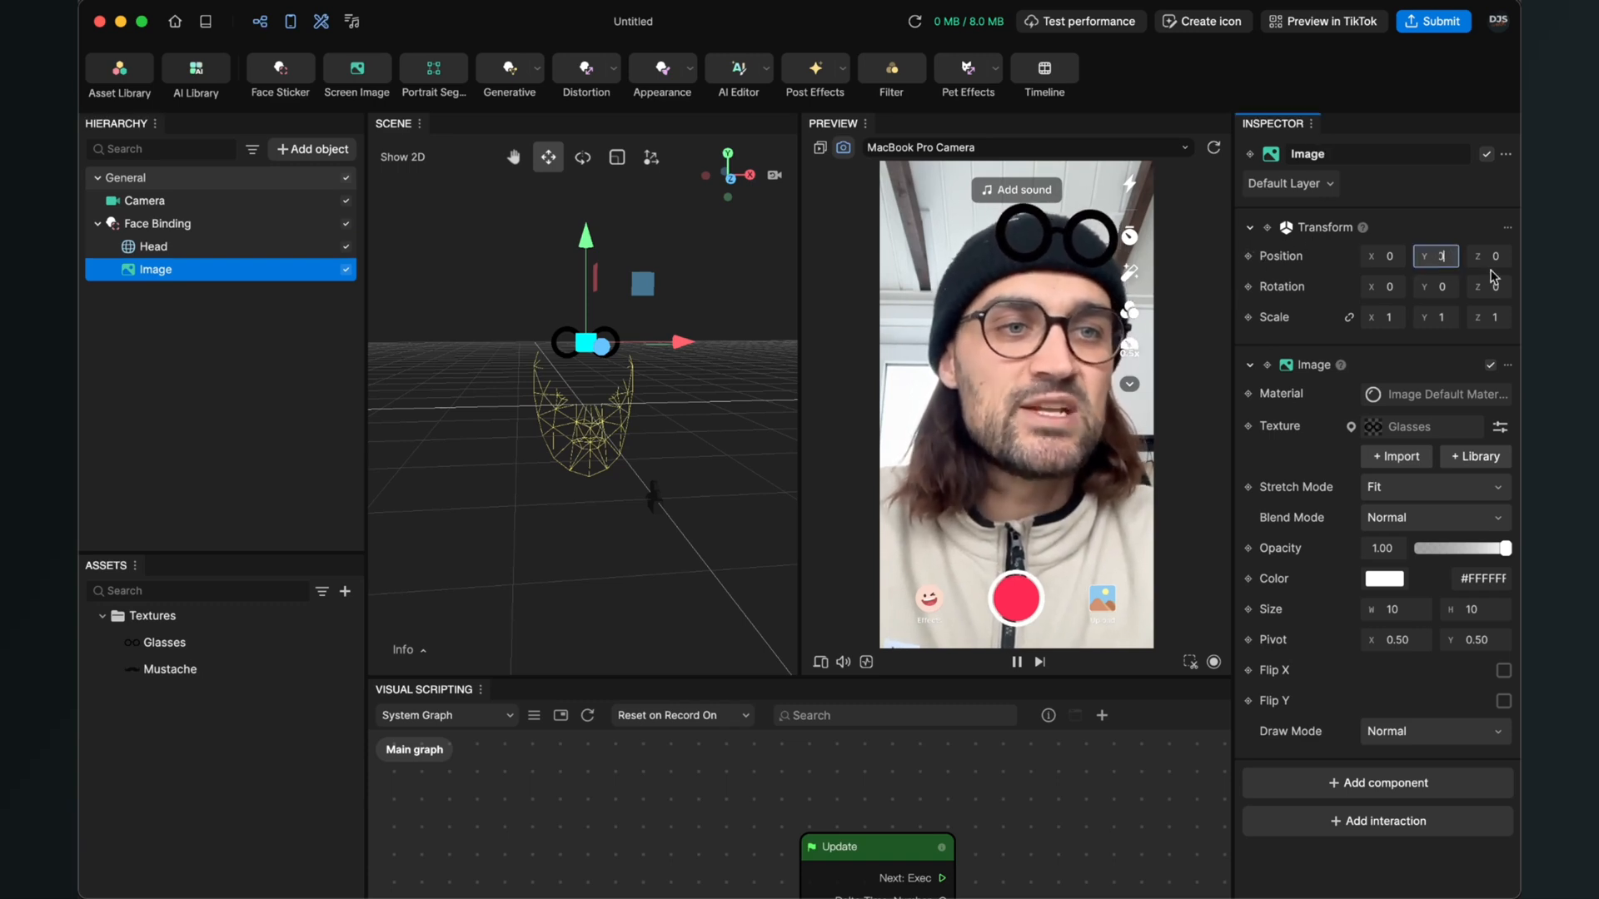
{"action": "type", "text": "-"}
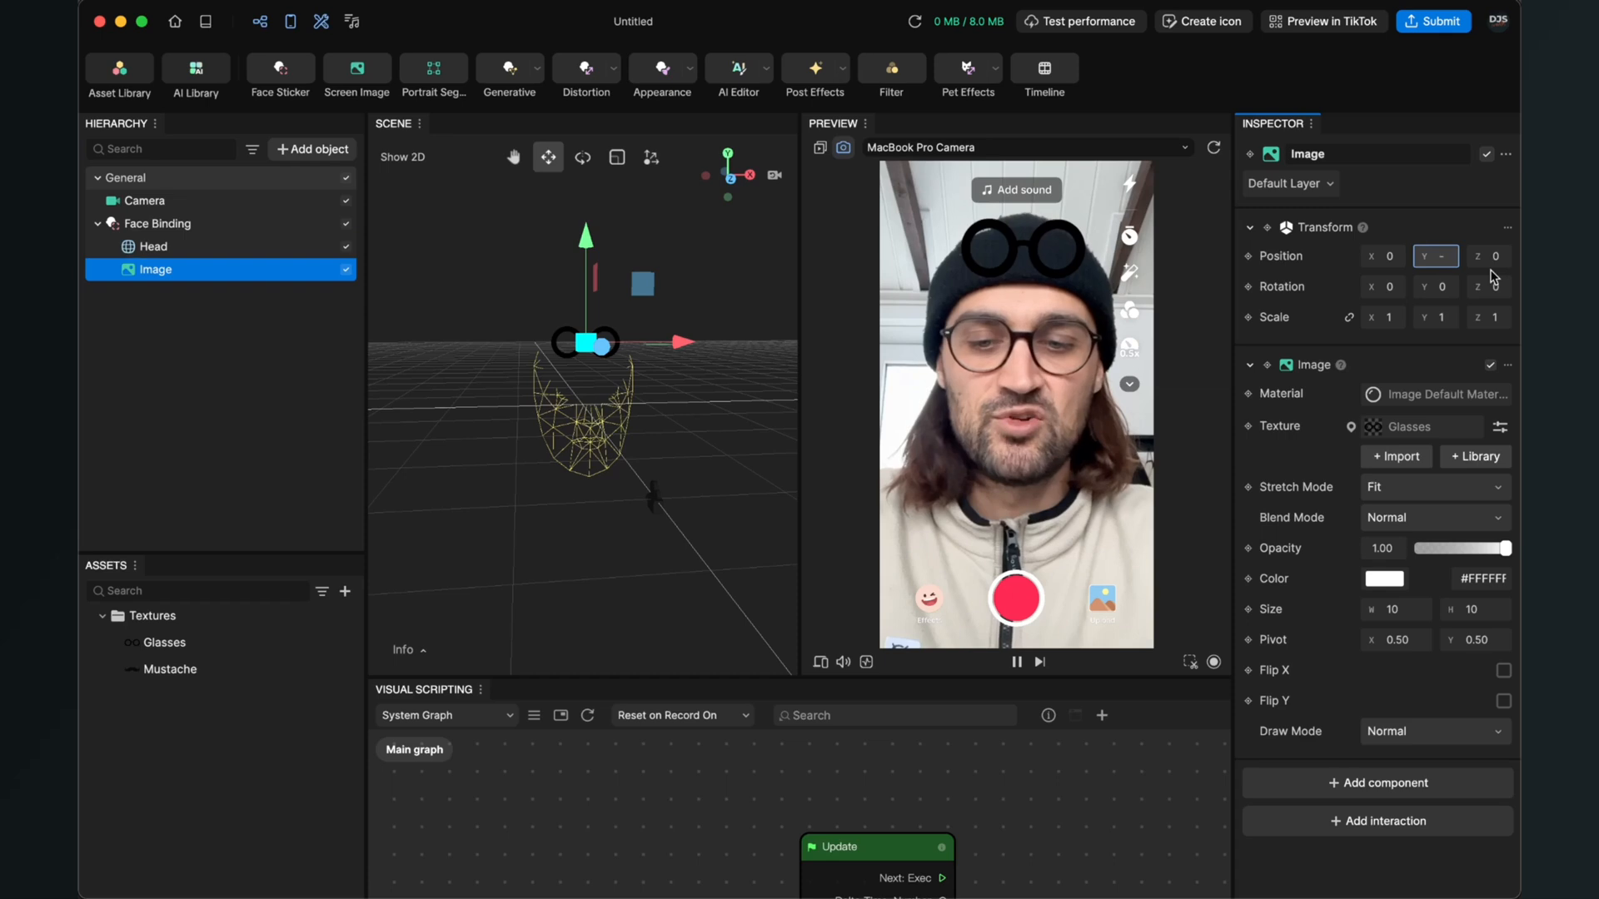
{"action": "type", "text": "5"}
{"action": "key", "text": "Return"}
{"action": "left_click", "coordinate": [1439, 256]}
{"action": "key", "text": "BackSpace"}
{"action": "type", "text": "8"}
{"action": "key", "text": "Return"}
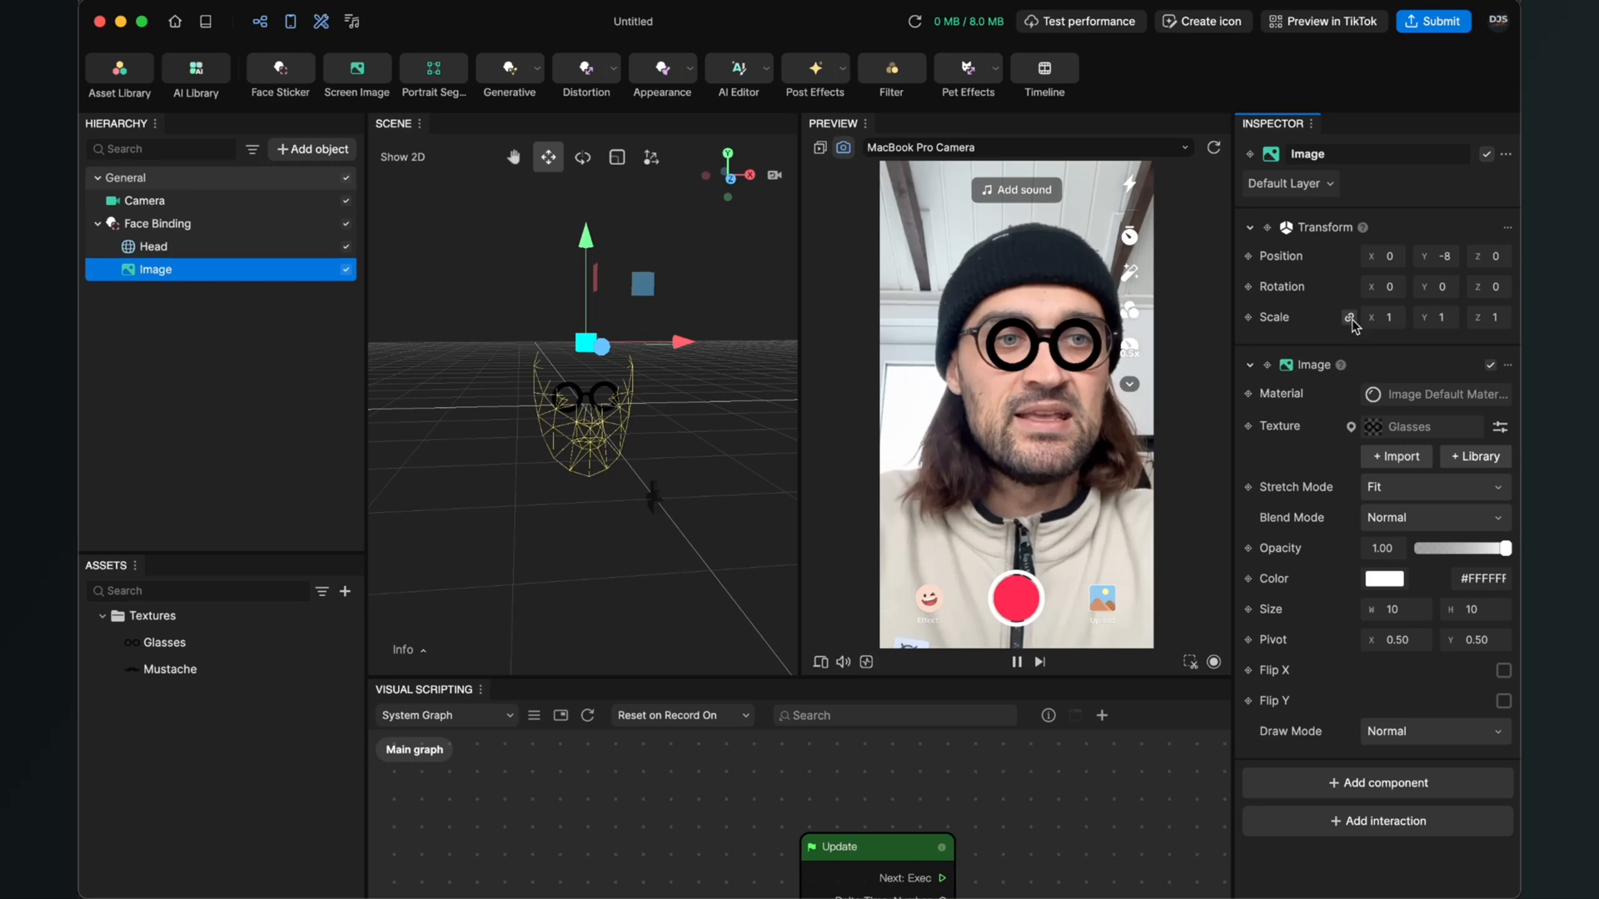
Link the glasses image's scale axes and scale it uniformly to 1.2.
{"action": "left_click", "coordinate": [1397, 319]}
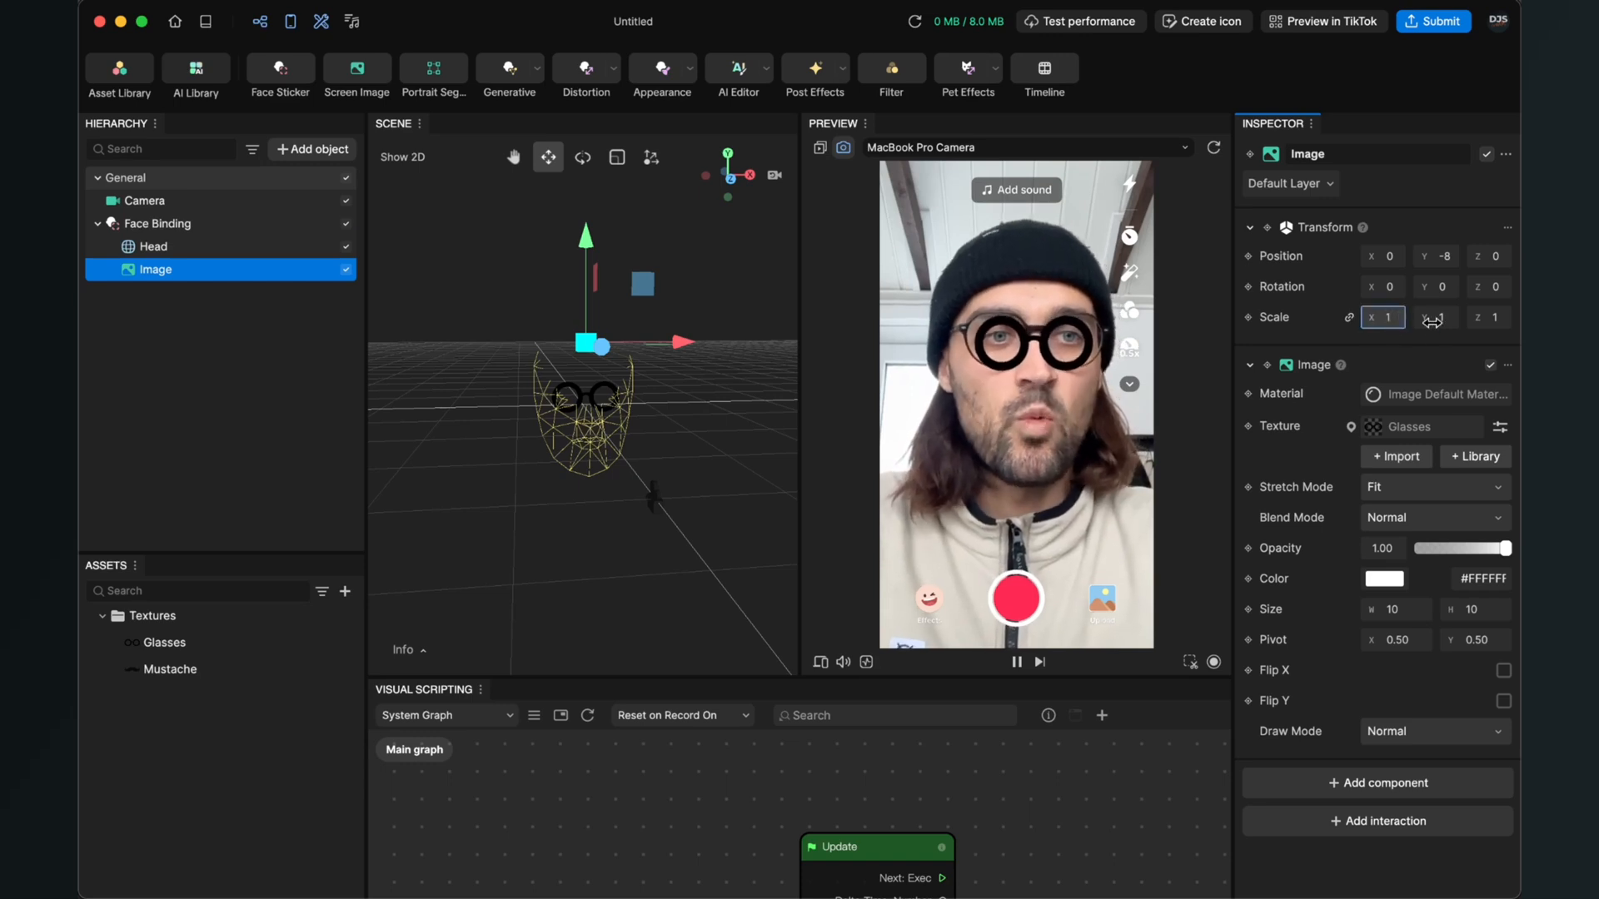
{"action": "type", "text": ".1"}
{"action": "key", "text": "Return"}
{"action": "left_click", "coordinate": [1392, 318]}
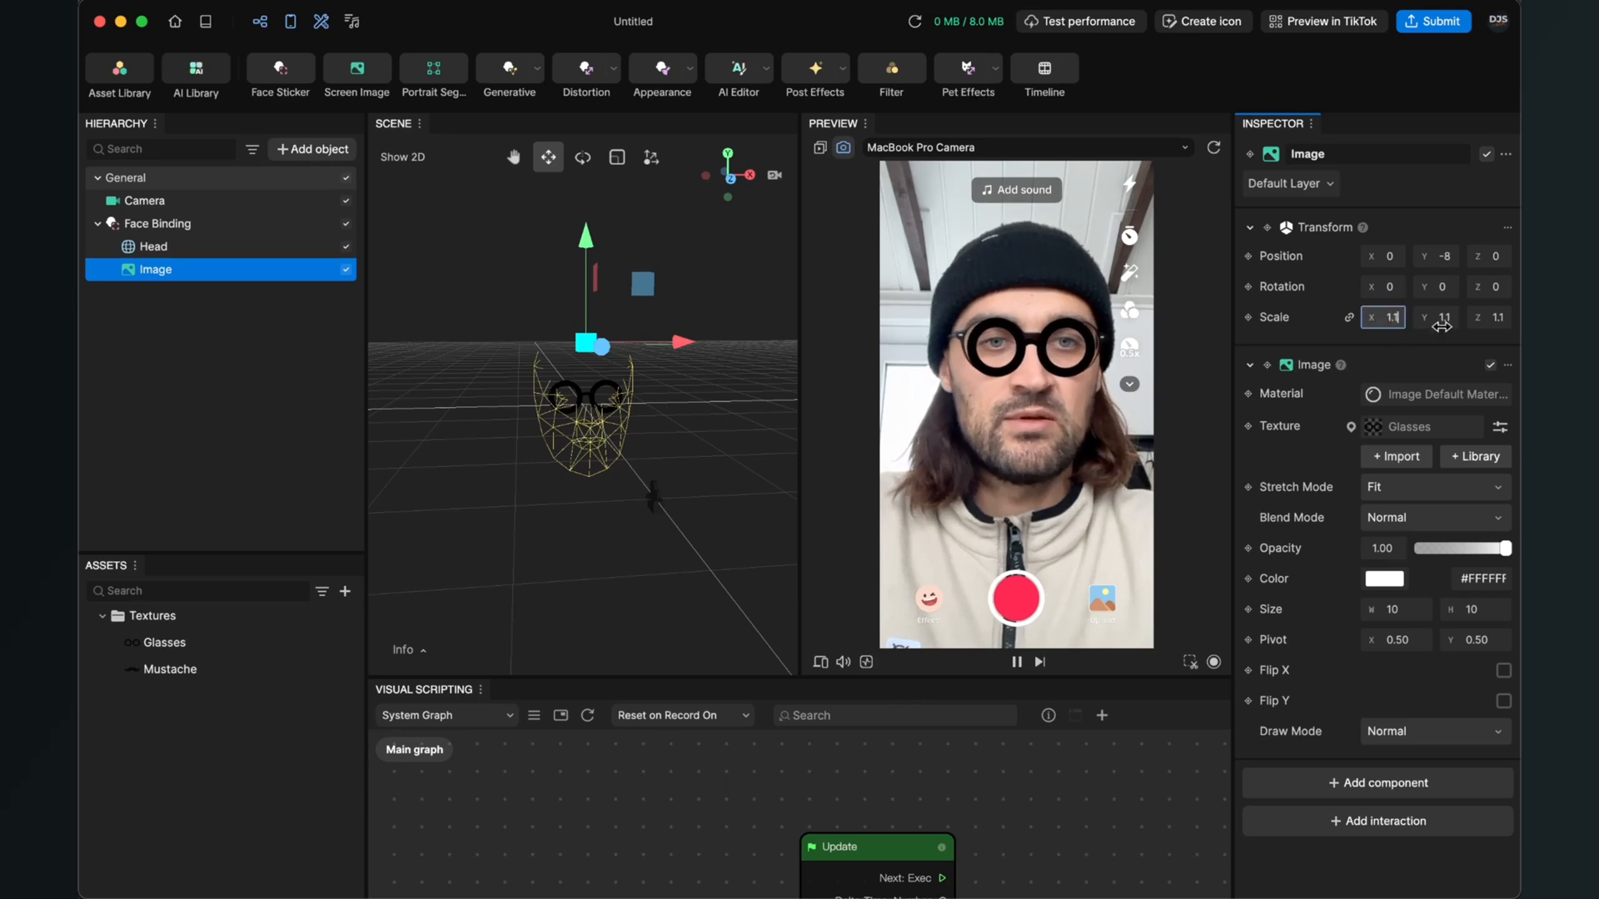
{"action": "type", "text": "2"}
{"action": "key", "text": "Return"}
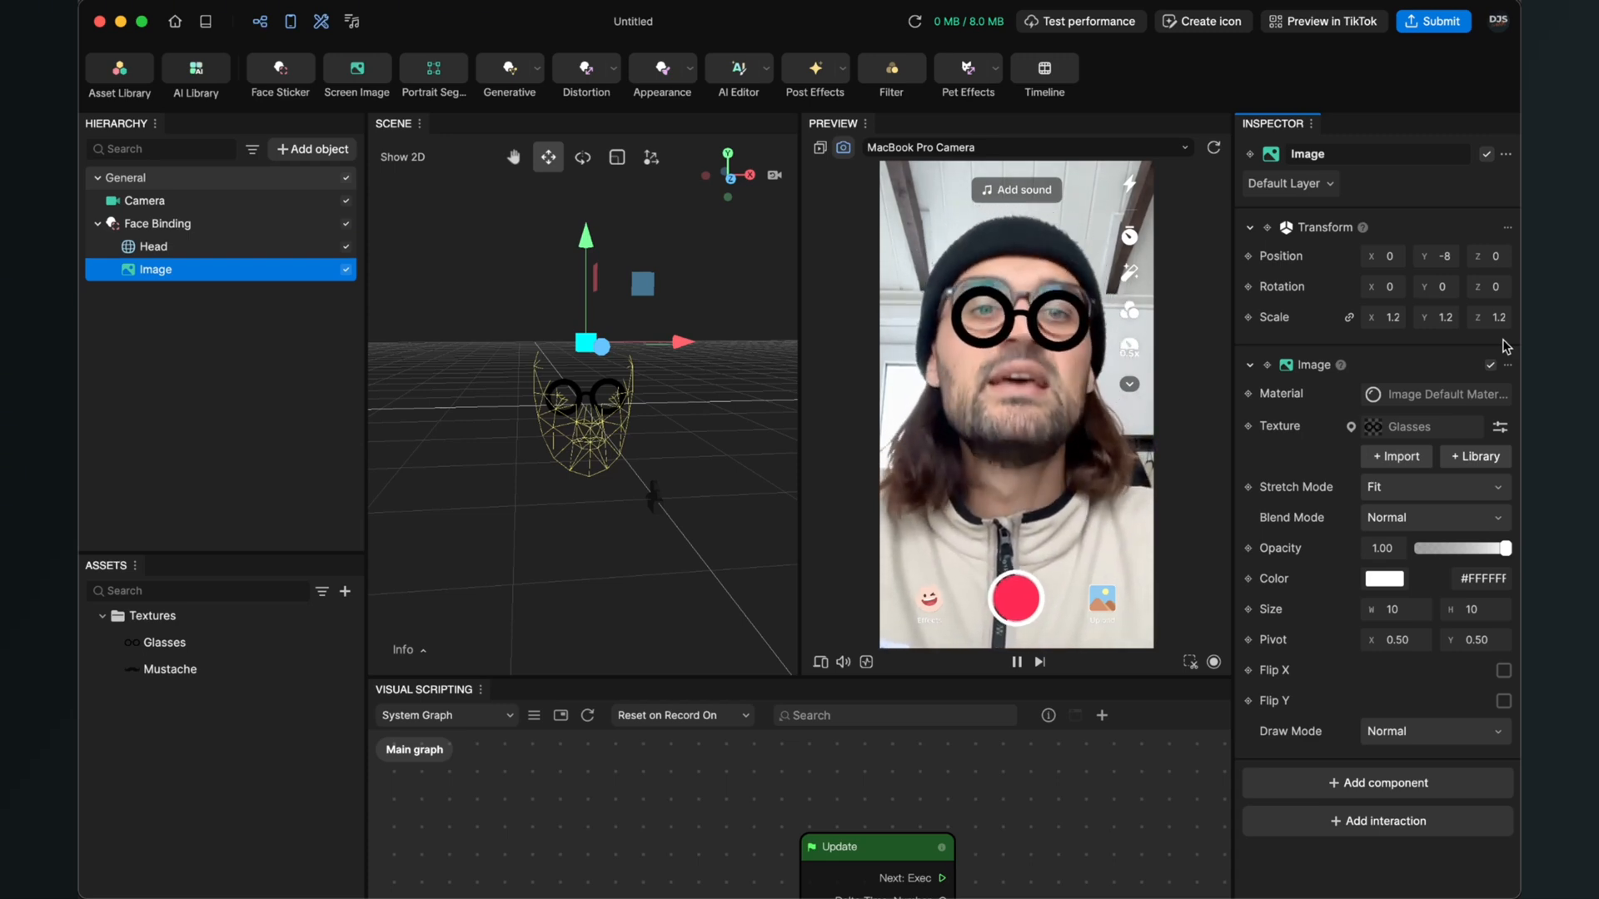
Move the glasses image forward from the face by setting its Z position to 3.
{"action": "middle_click_drag", "start_coordinate": [732, 428], "coordinate": [696, 496]}
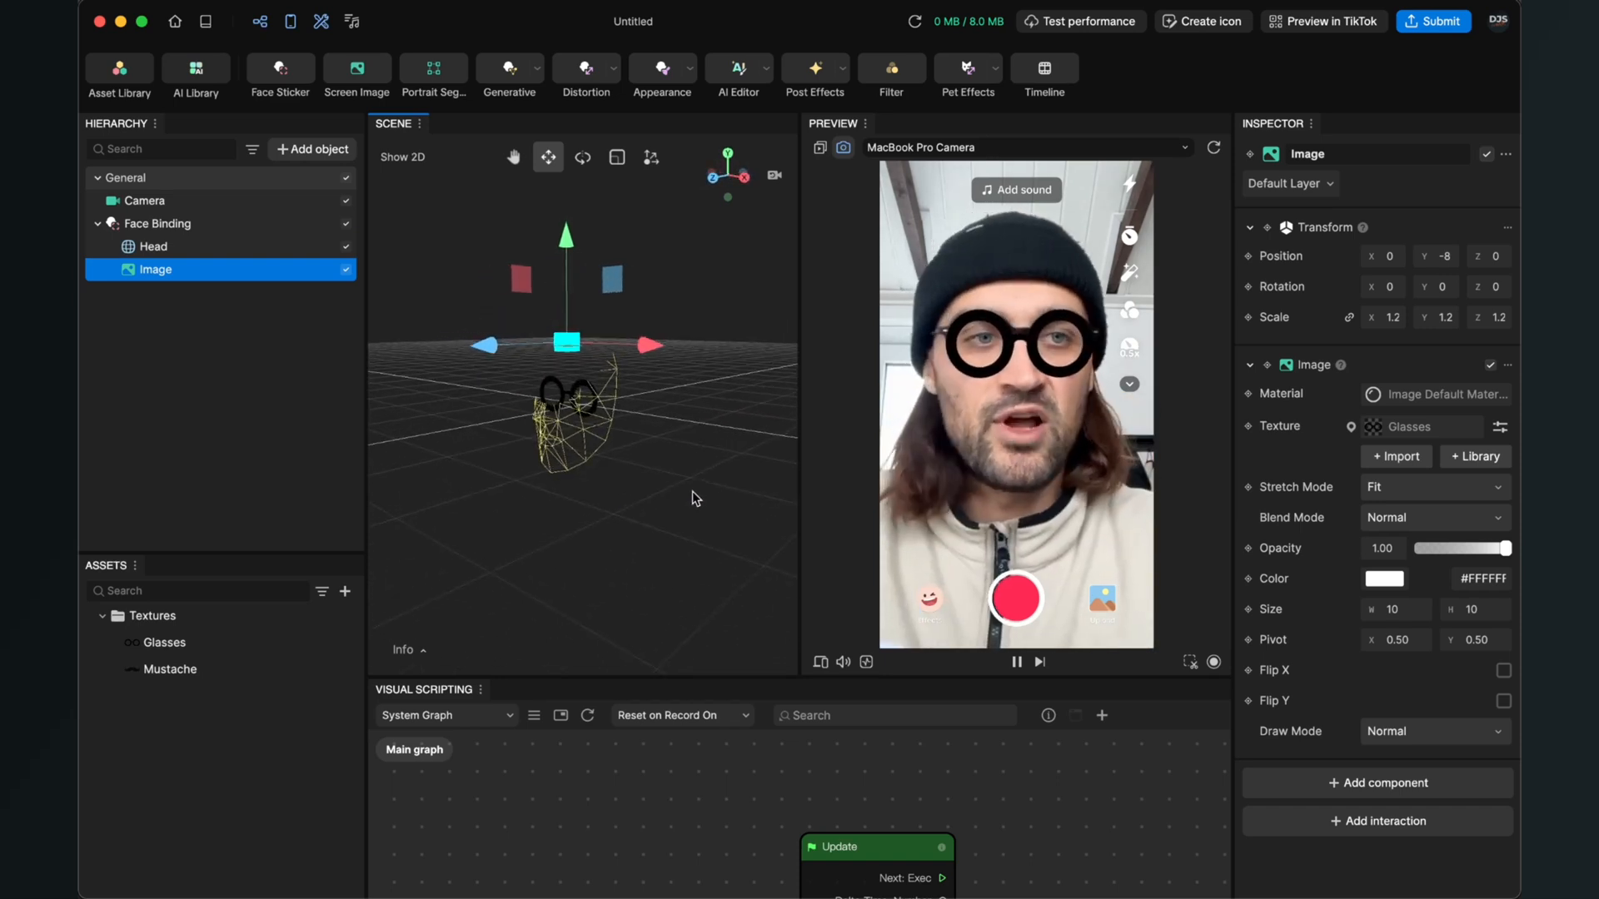
{"action": "left_click", "coordinate": [1496, 260]}
{"action": "type", "text": "5"}
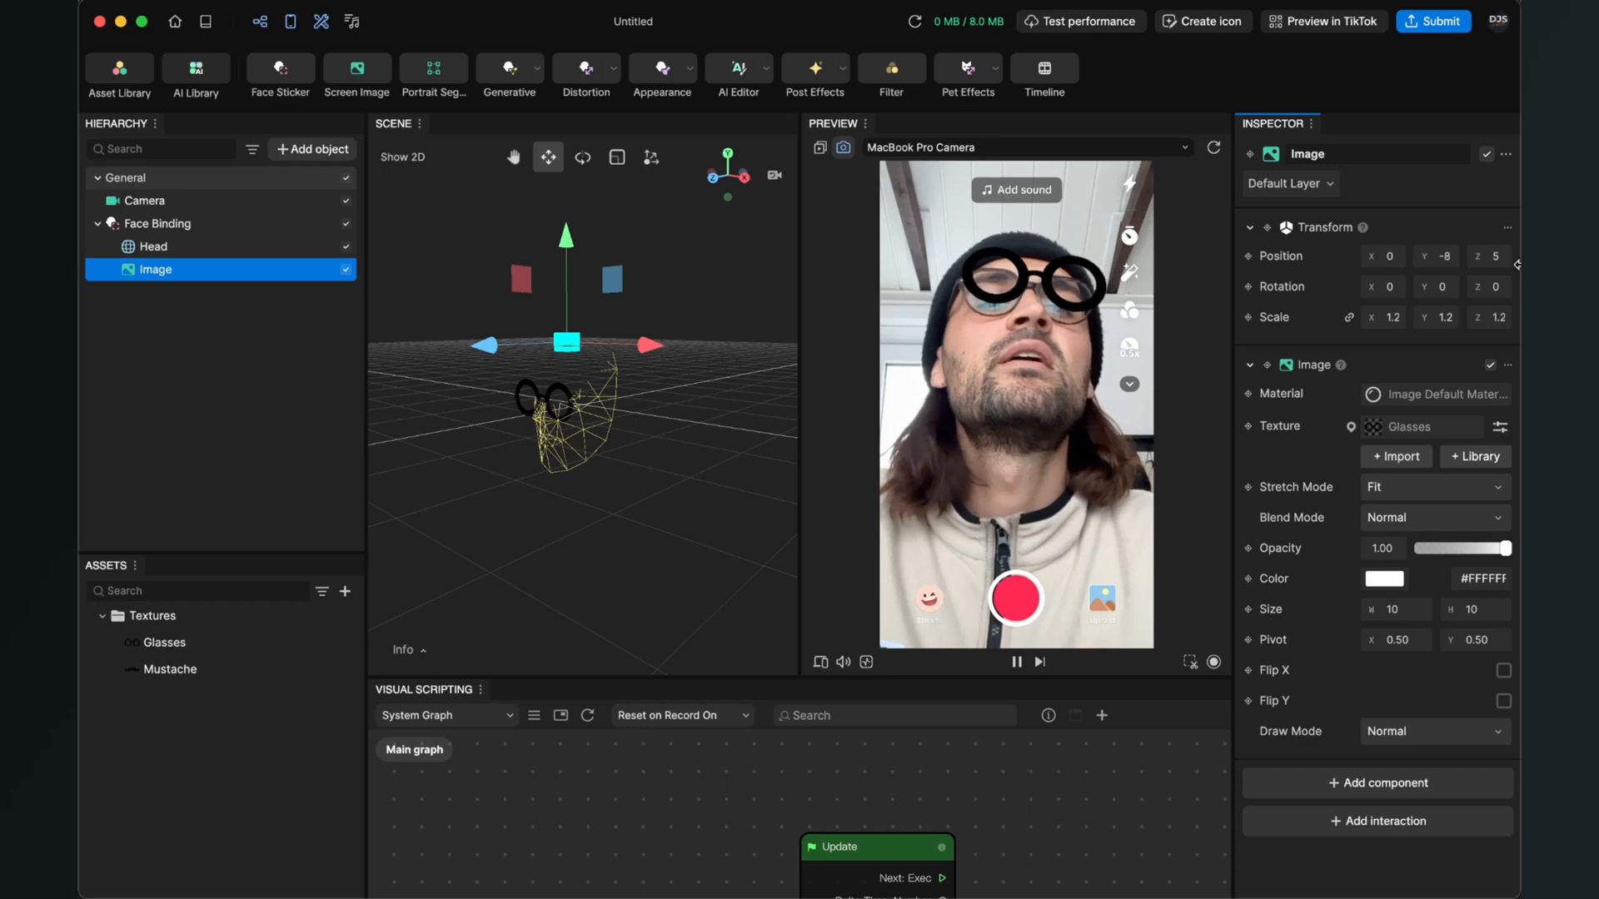
{"action": "left_click", "coordinate": [1496, 261]}
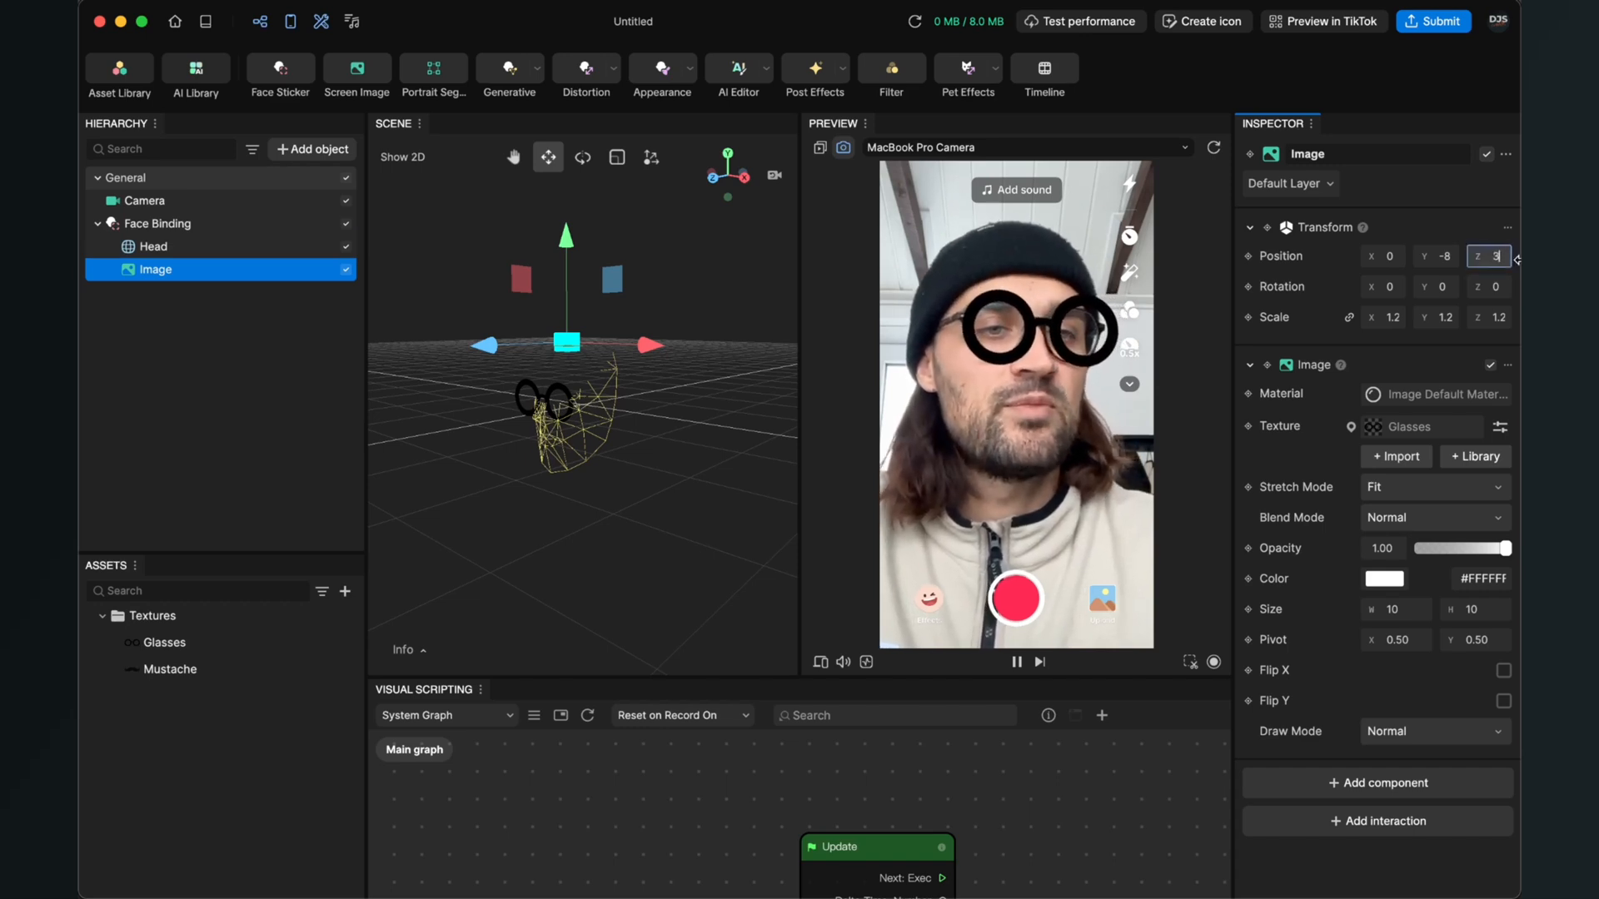
{"action": "key", "text": "Return"}
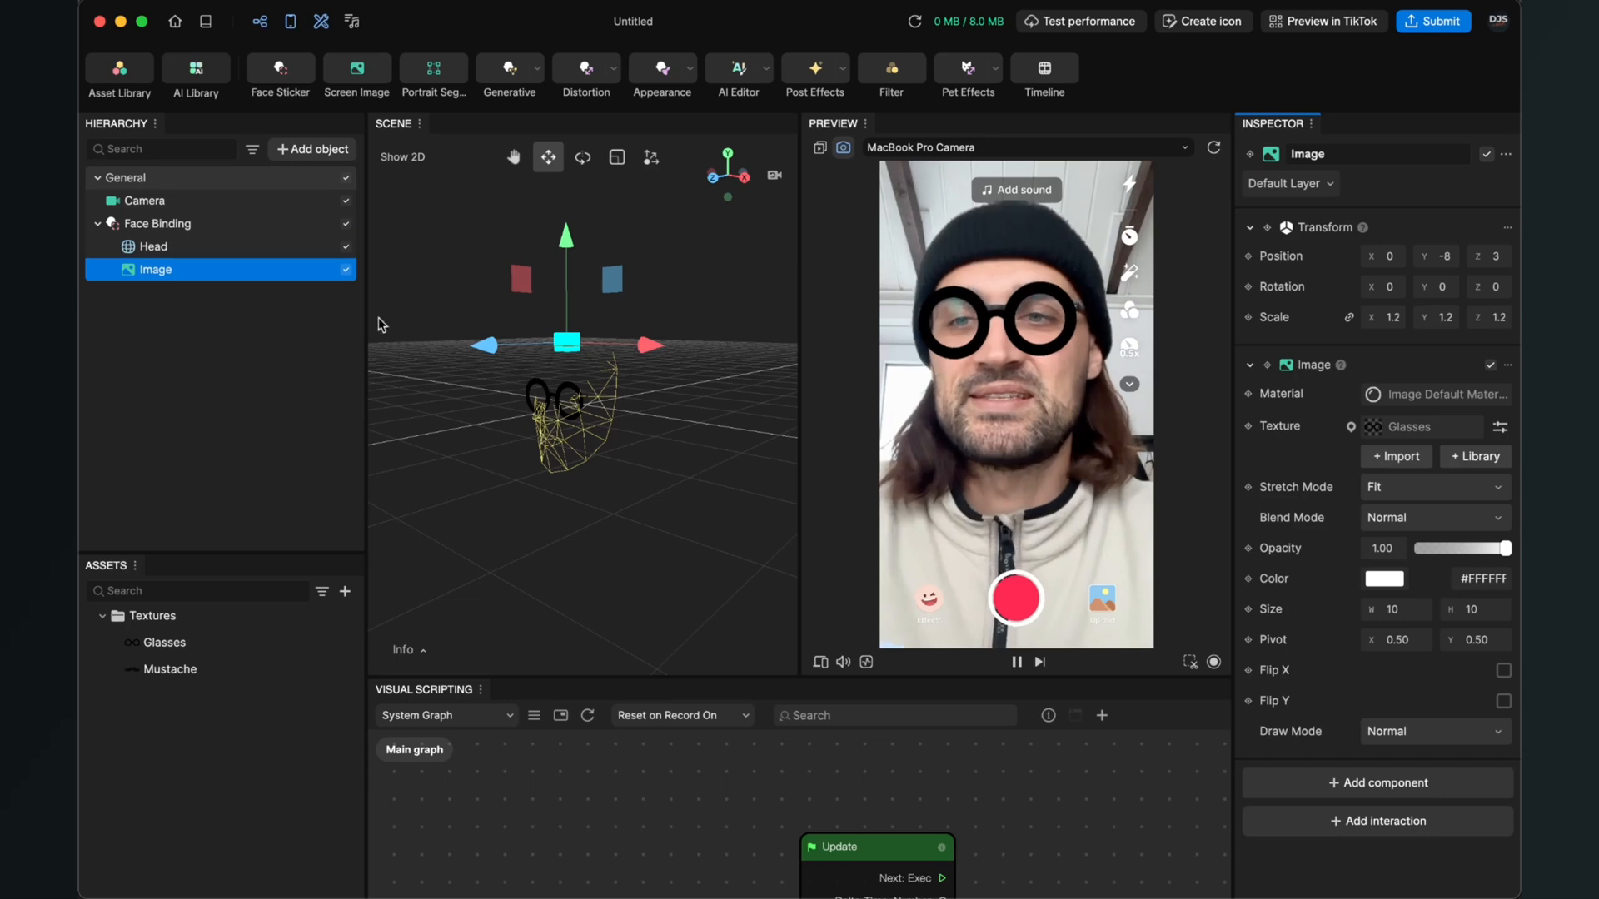
{"action": "left_click", "coordinate": [230, 385]}
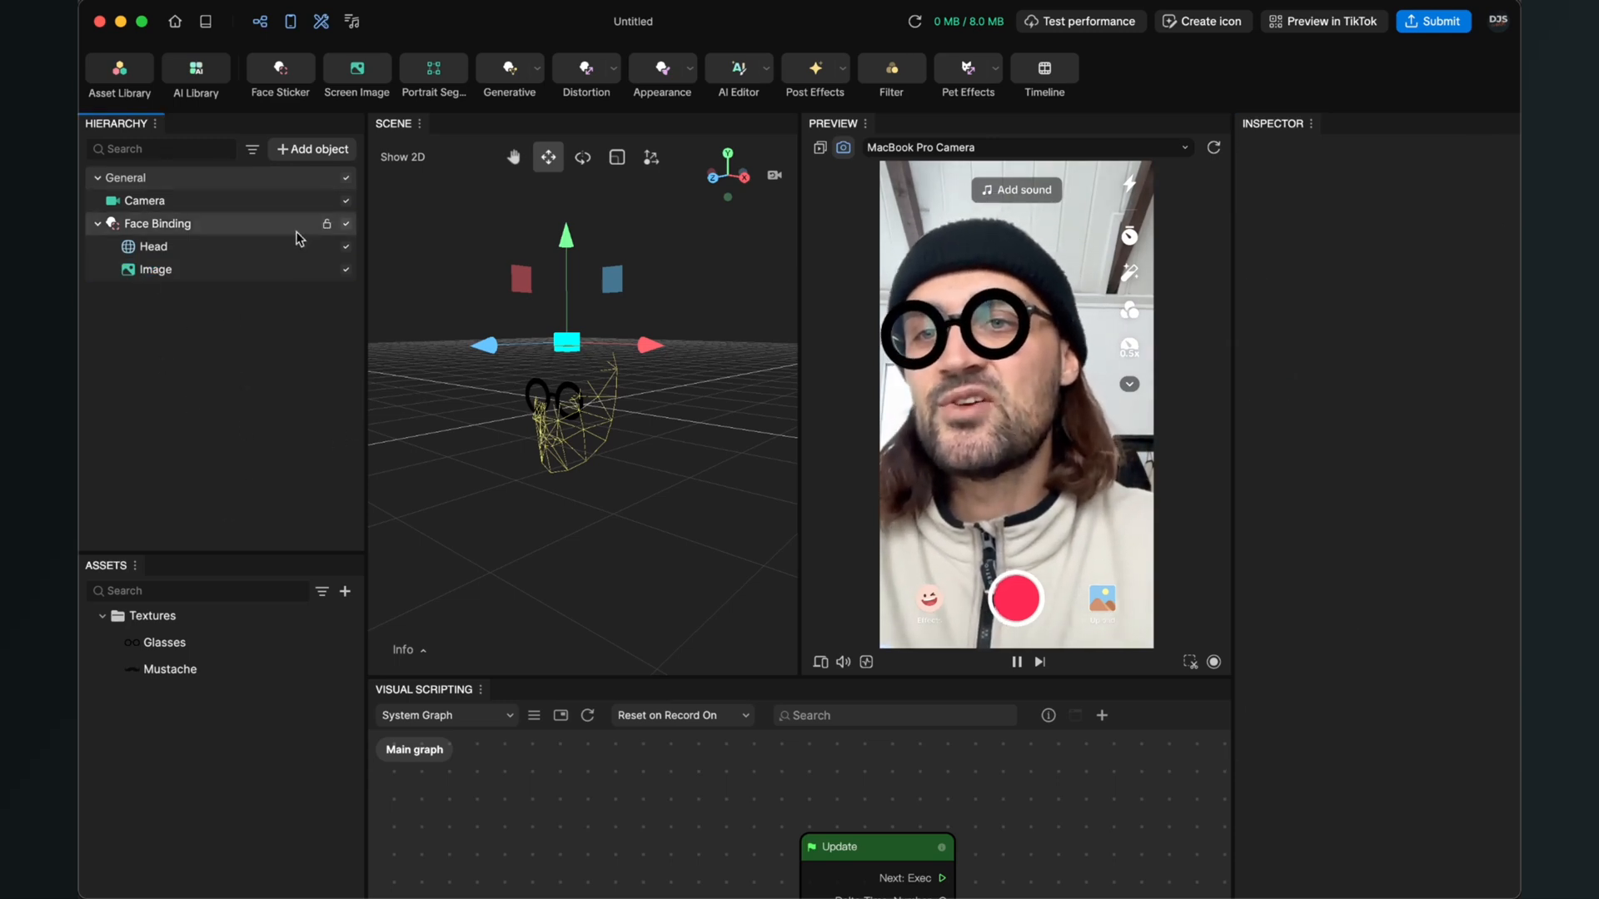
Add a second 3D Image object to the scene.
{"action": "left_click", "coordinate": [315, 150]}
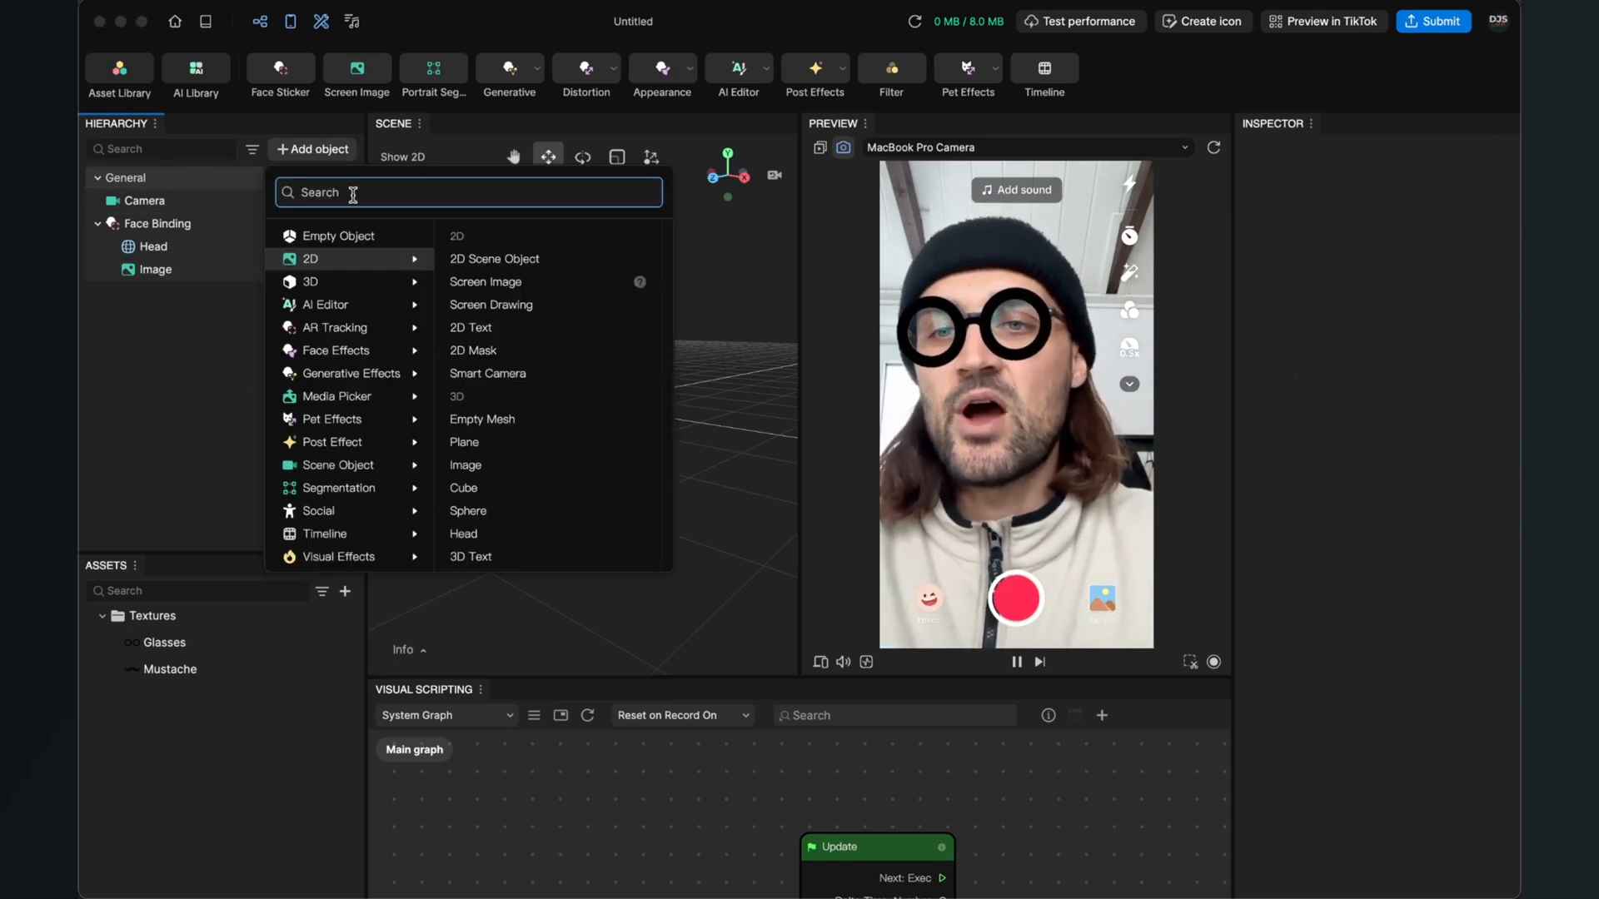
{"action": "left_click", "coordinate": [308, 281]}
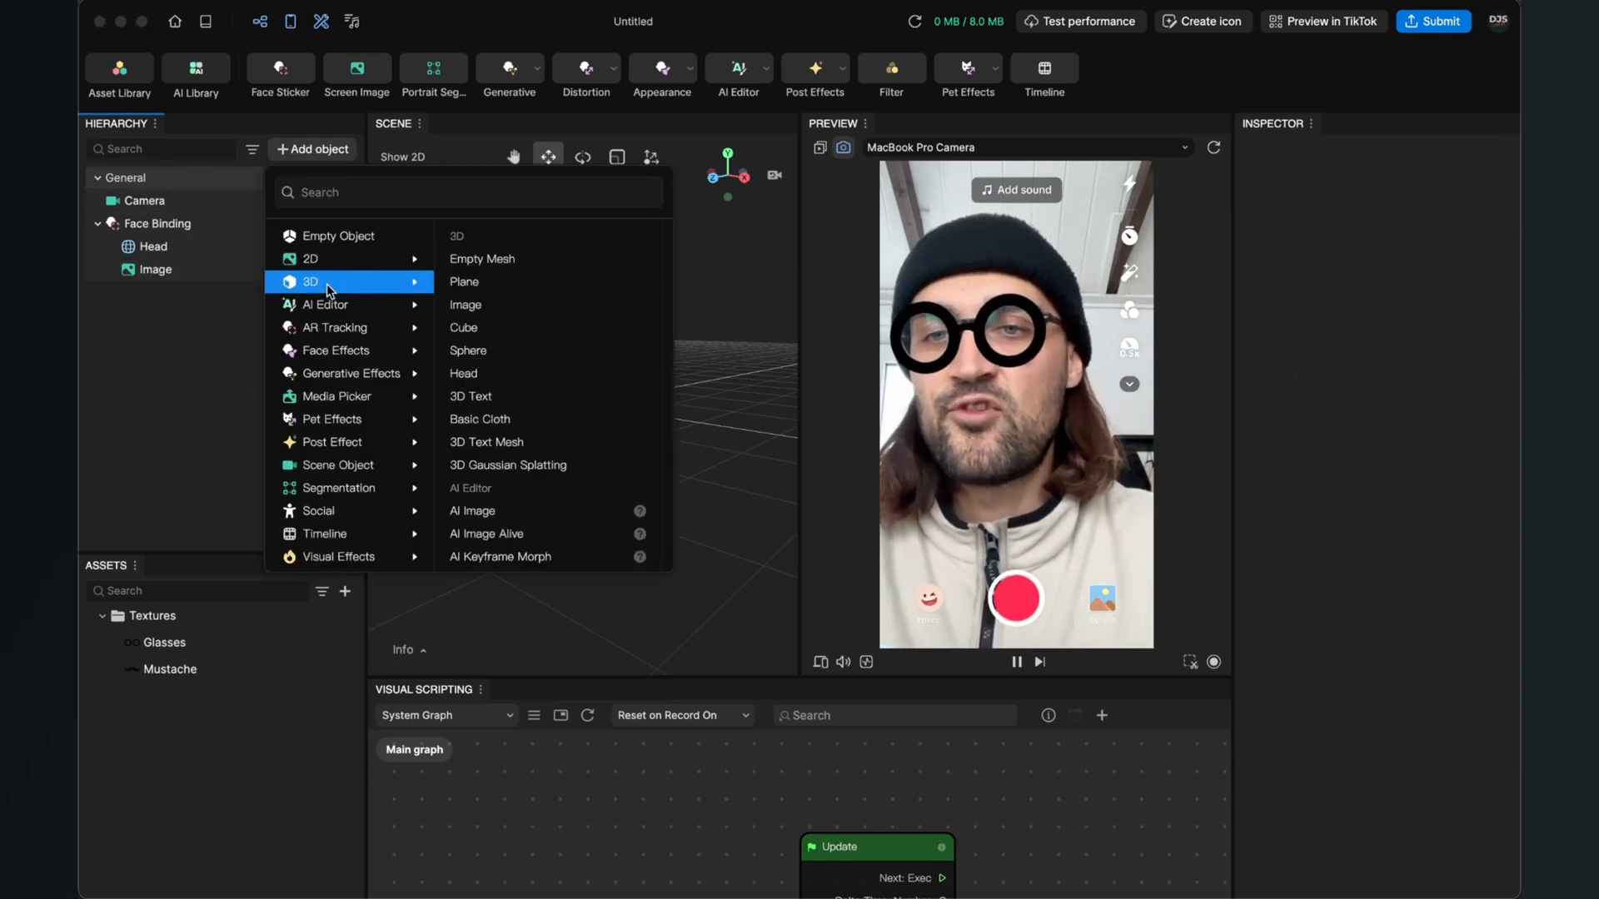
{"action": "left_click", "coordinate": [466, 304]}
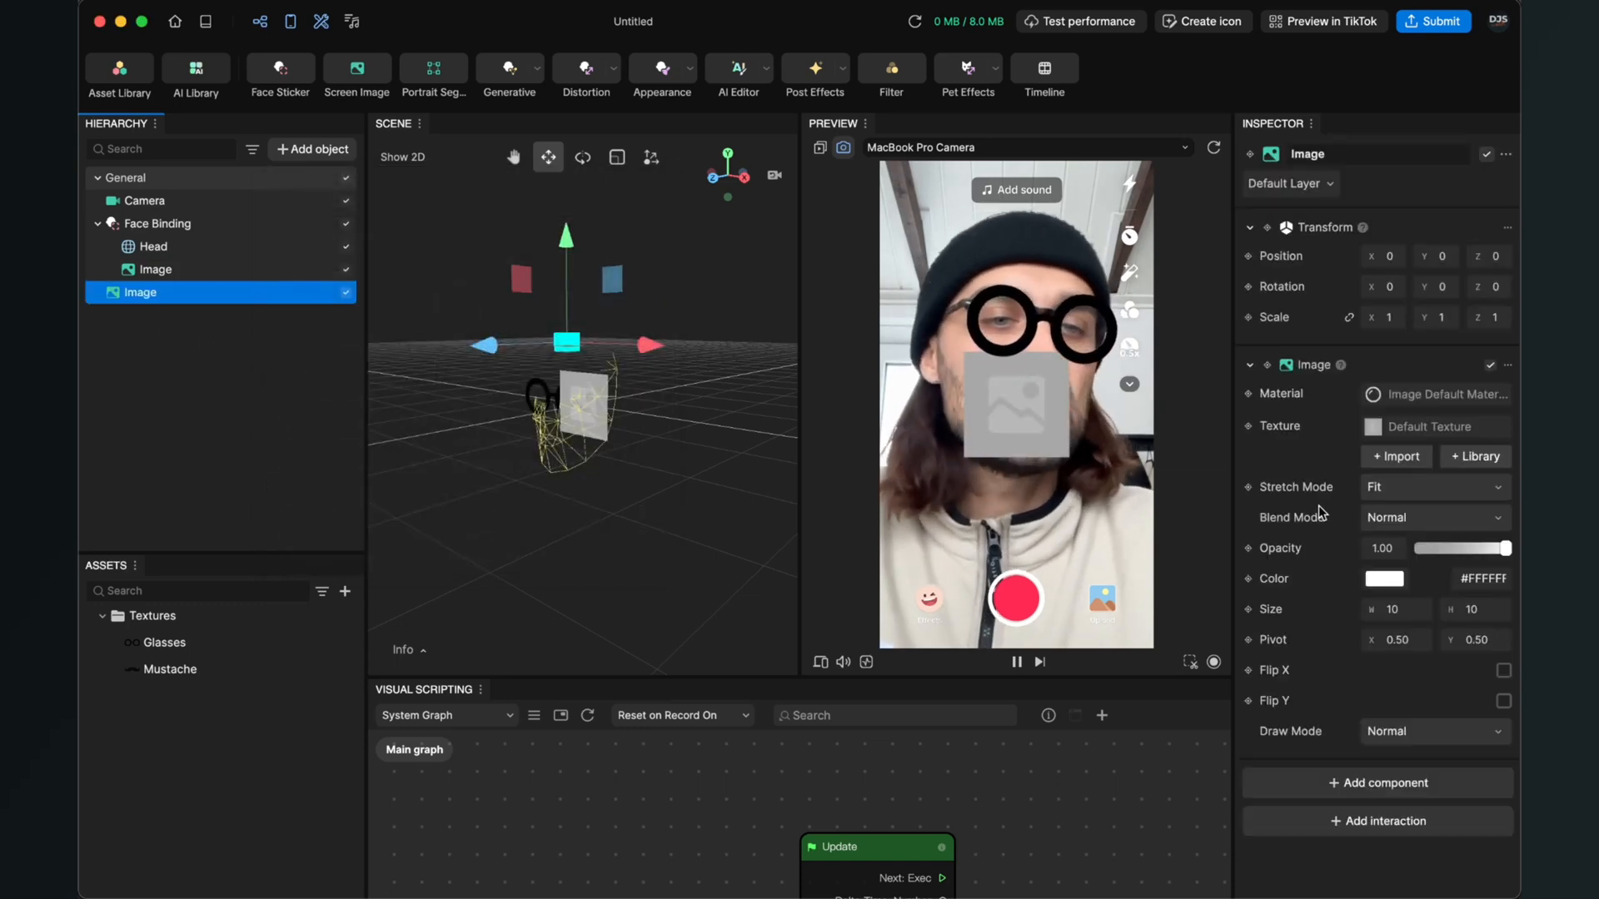
Apply the Mustache texture to the second image and nest the image under Face Binding.
{"action": "left_click", "coordinate": [1373, 421]}
{"action": "scroll", "coordinate": [1379, 583], "scroll_direction": "down", "scroll_amount": 5}
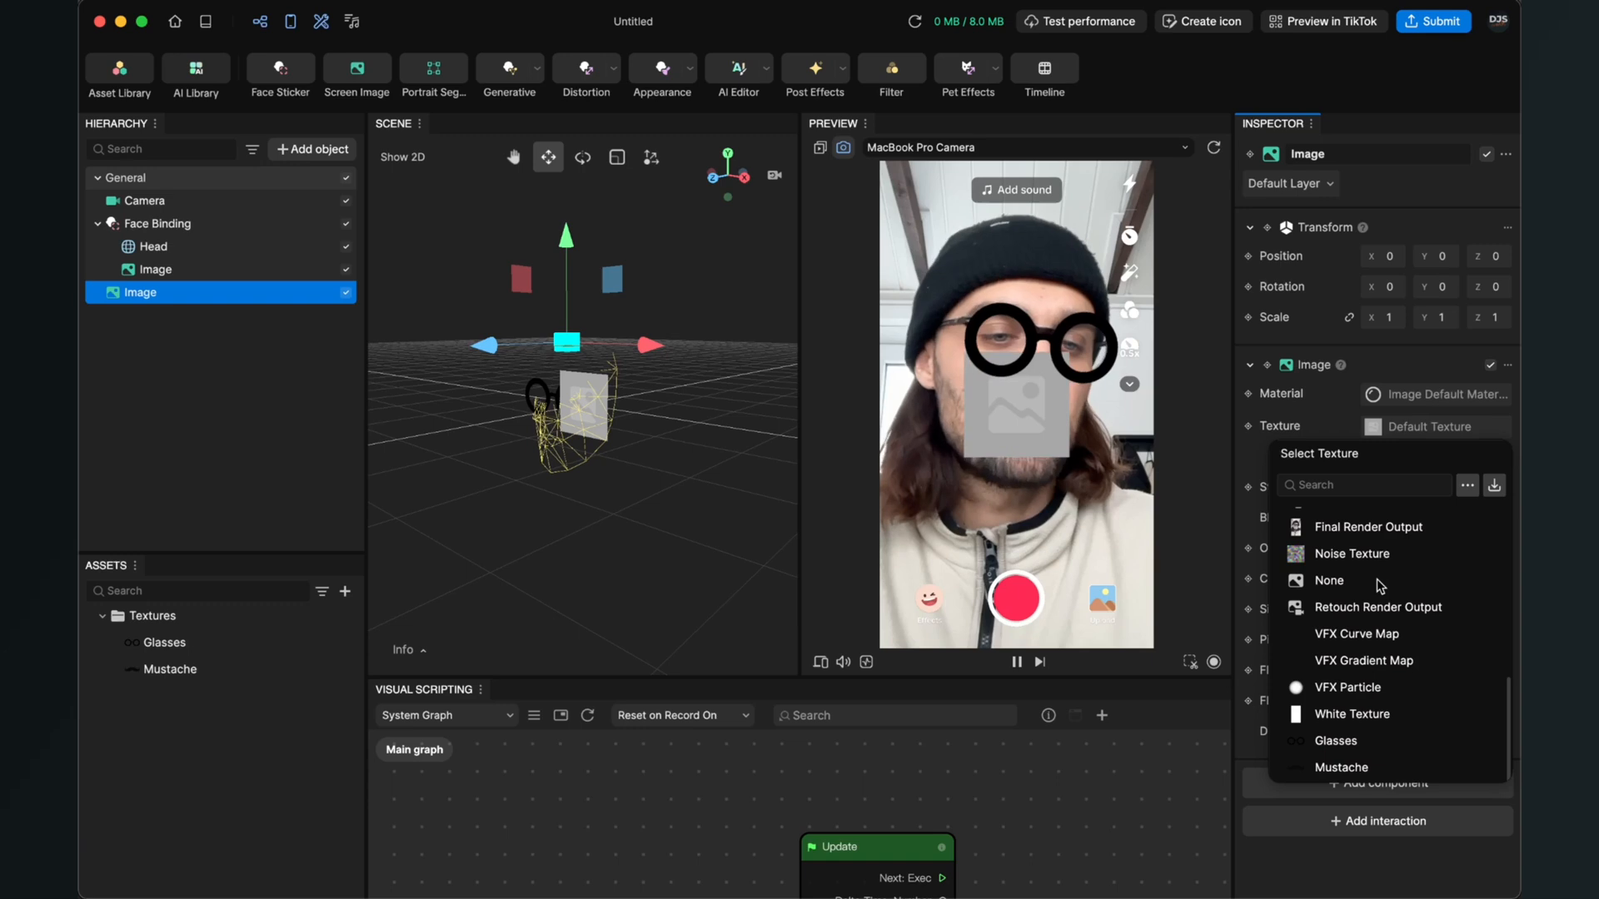
{"action": "left_click", "coordinate": [1349, 770]}
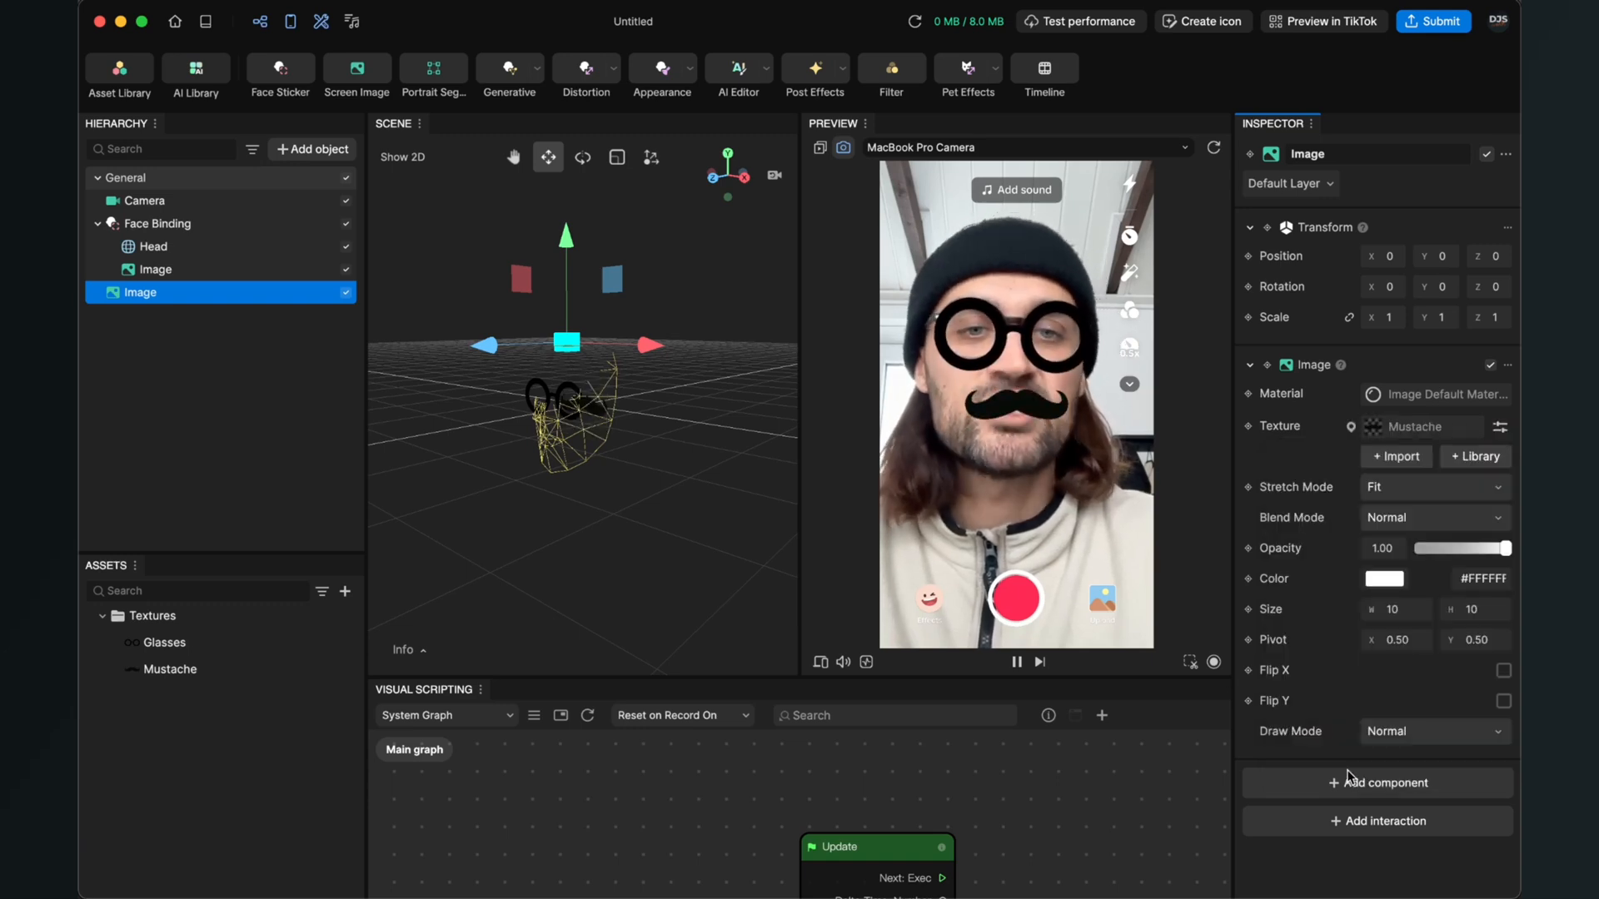
{"action": "left_click_drag", "start_coordinate": [139, 293], "coordinate": [170, 225]}
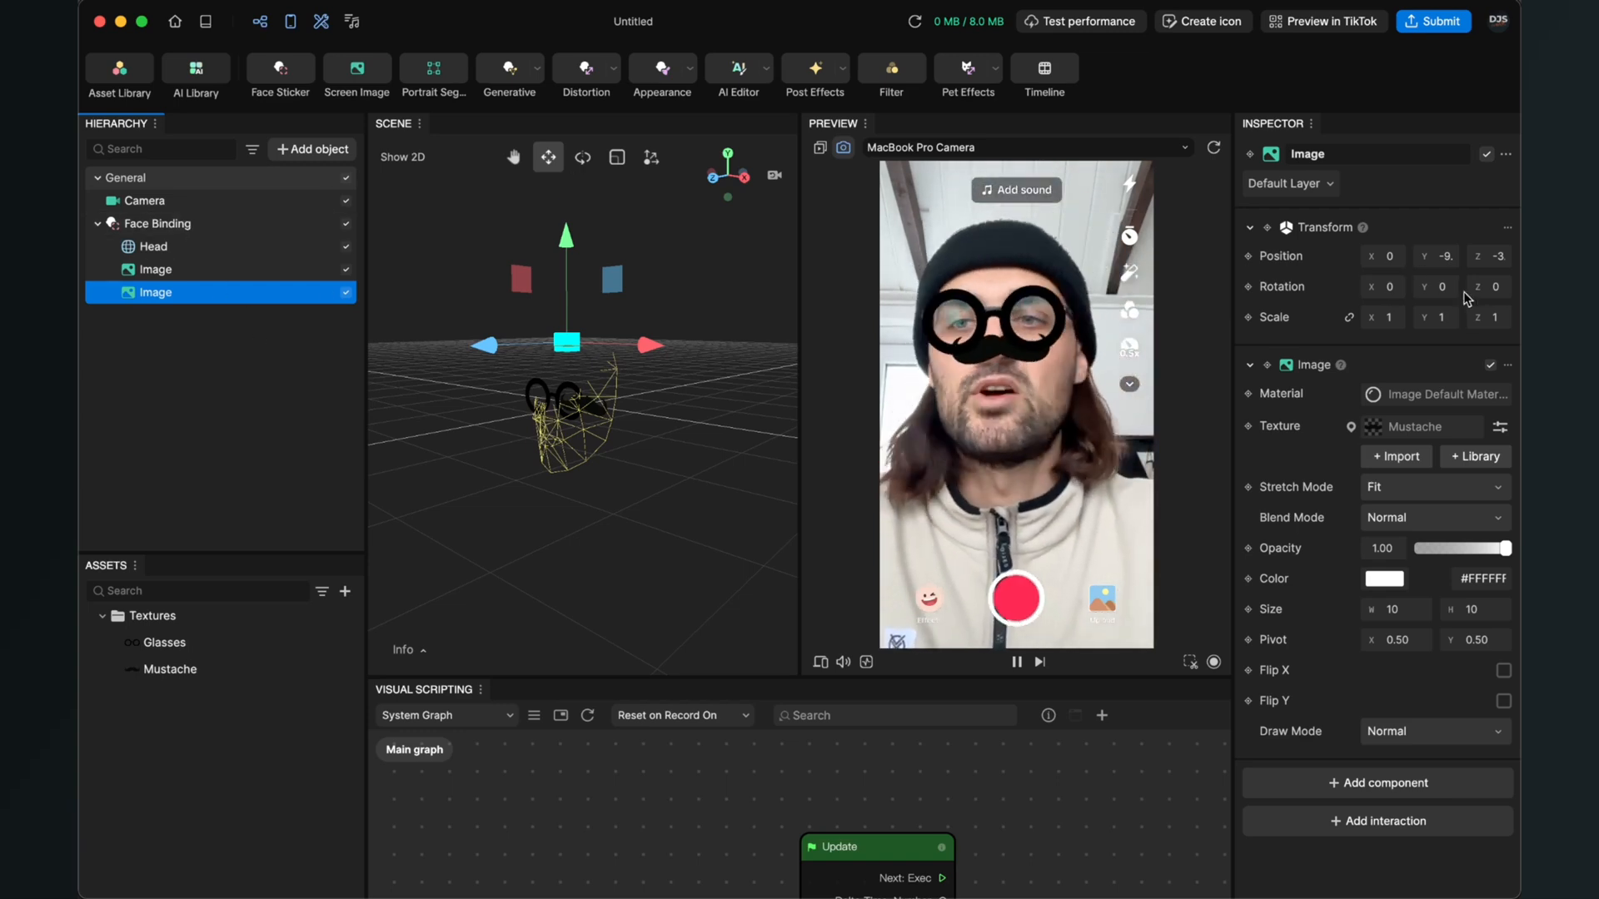
Reset the mustache image's Y and Z position values to 0.
{"action": "left_click", "coordinate": [1449, 258]}
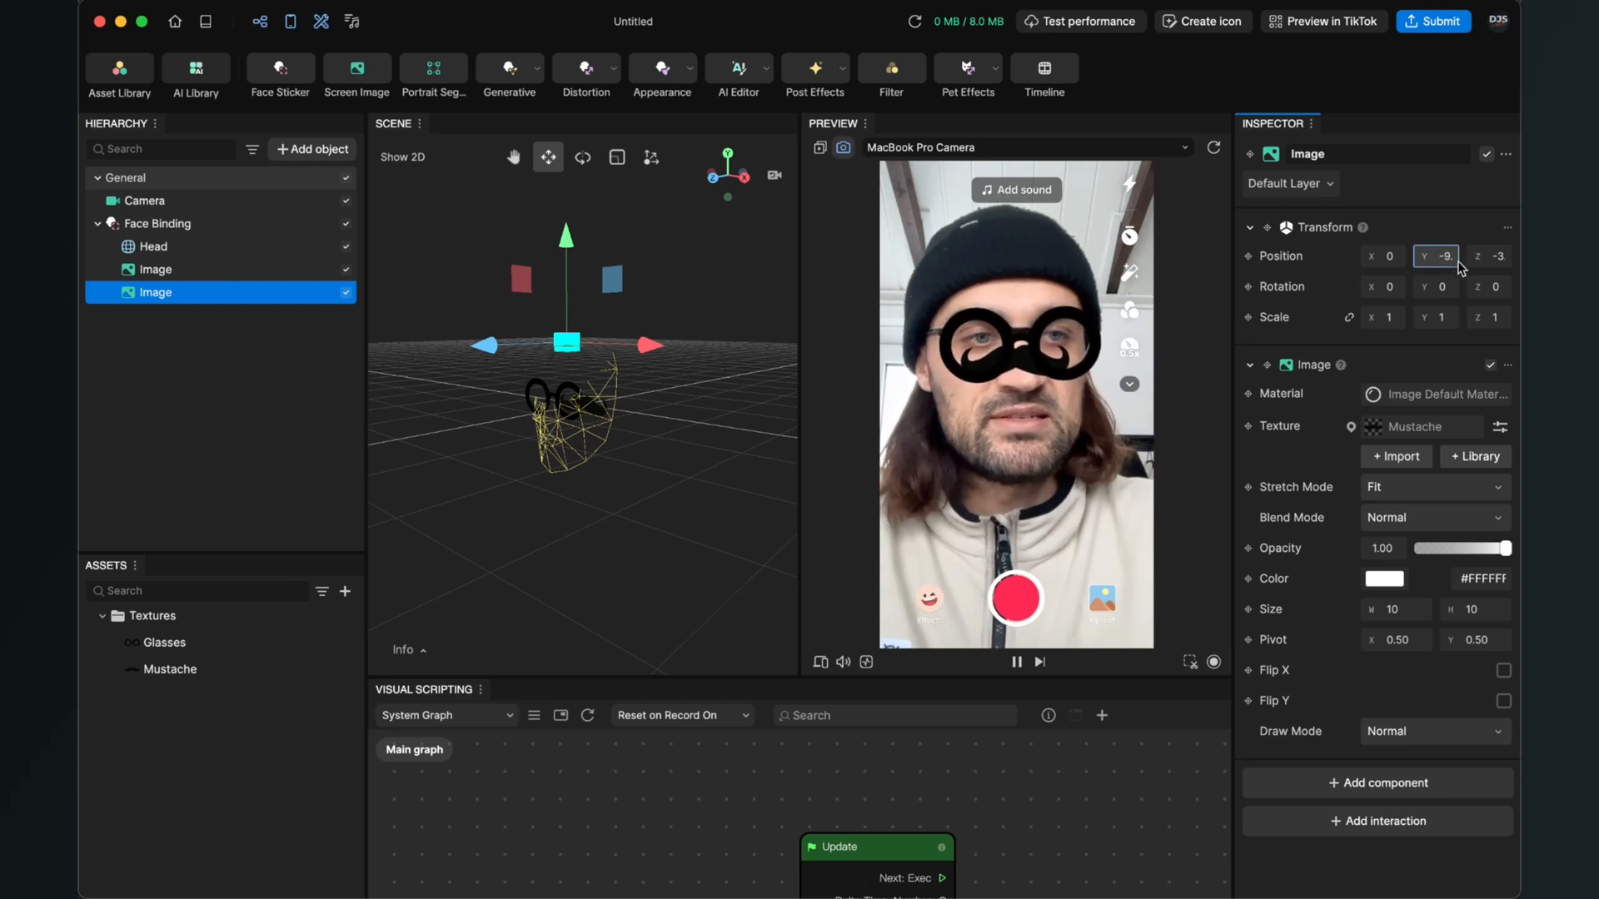
{"action": "type", "text": "0"}
{"action": "key", "text": "Return"}
{"action": "left_click", "coordinate": [1491, 257]}
{"action": "type", "text": "0"}
{"action": "key", "text": "Return"}
{"action": "key", "text": "Escape"}
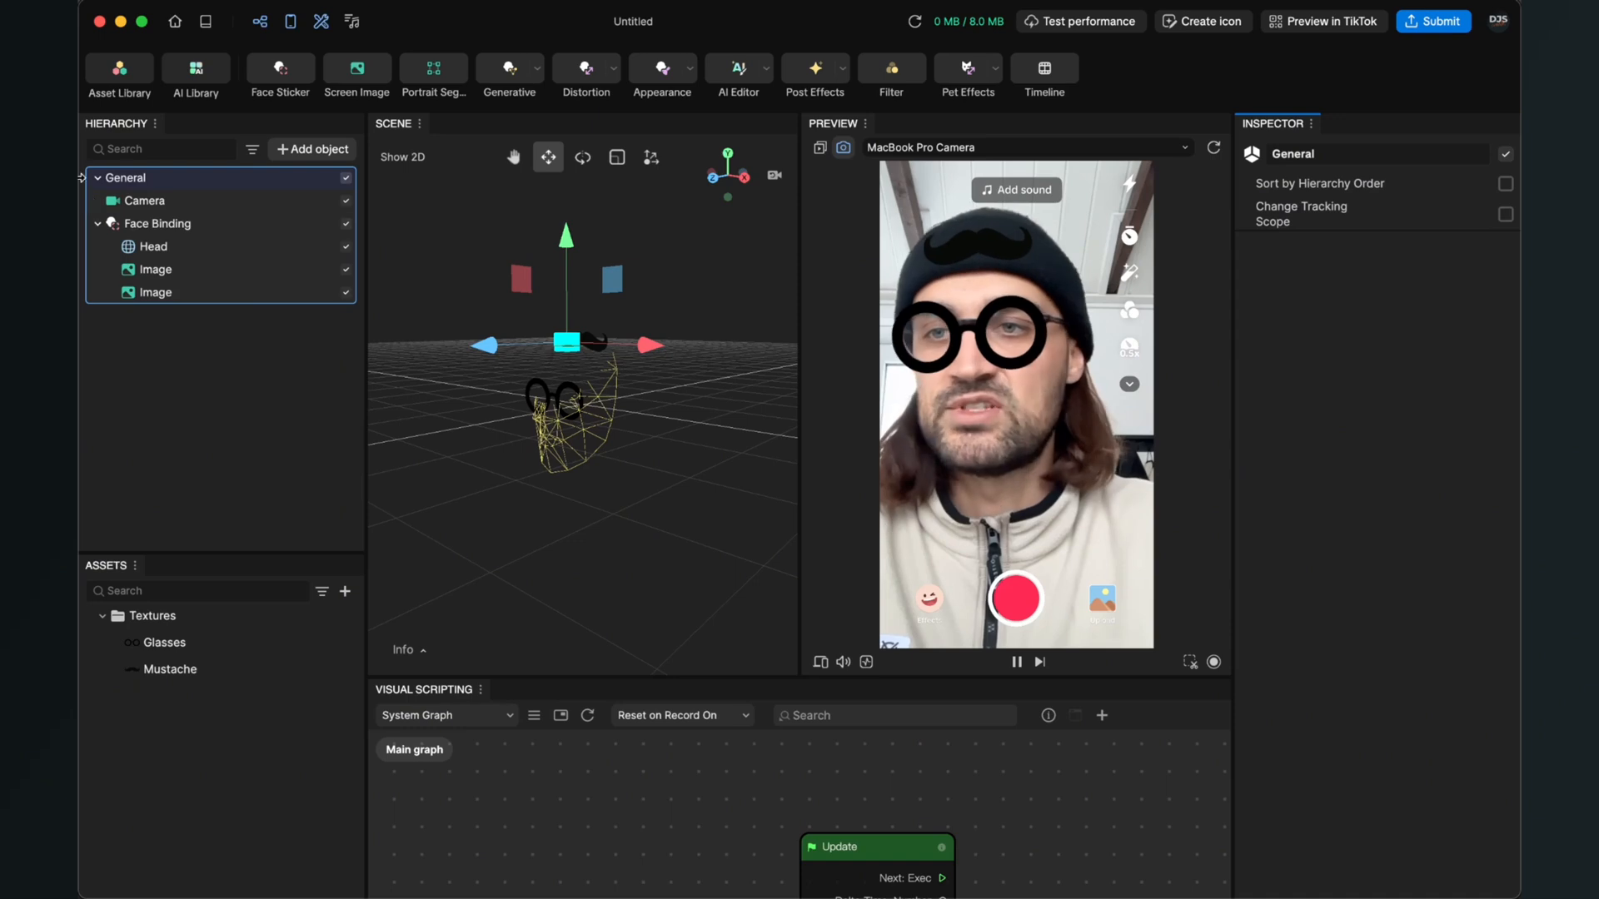
{"action": "left_click", "coordinate": [153, 293]}
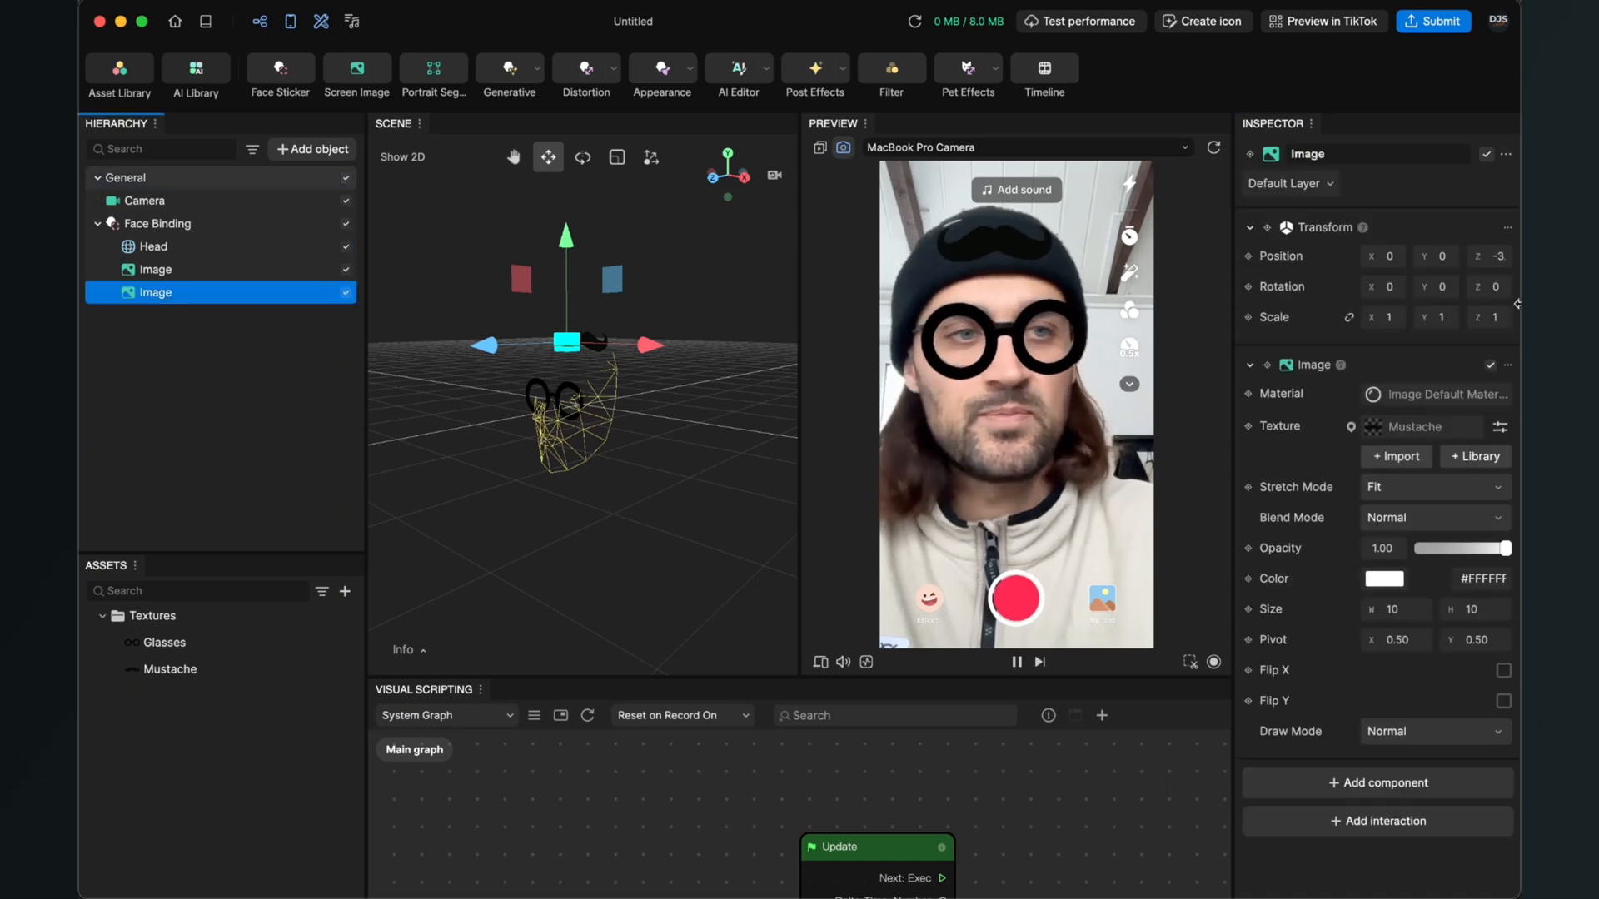
{"action": "left_click", "coordinate": [1498, 260]}
Lower the mustache image to below the nose with a Y position of -12, refined to -13.
{"action": "left_click", "coordinate": [1436, 260]}
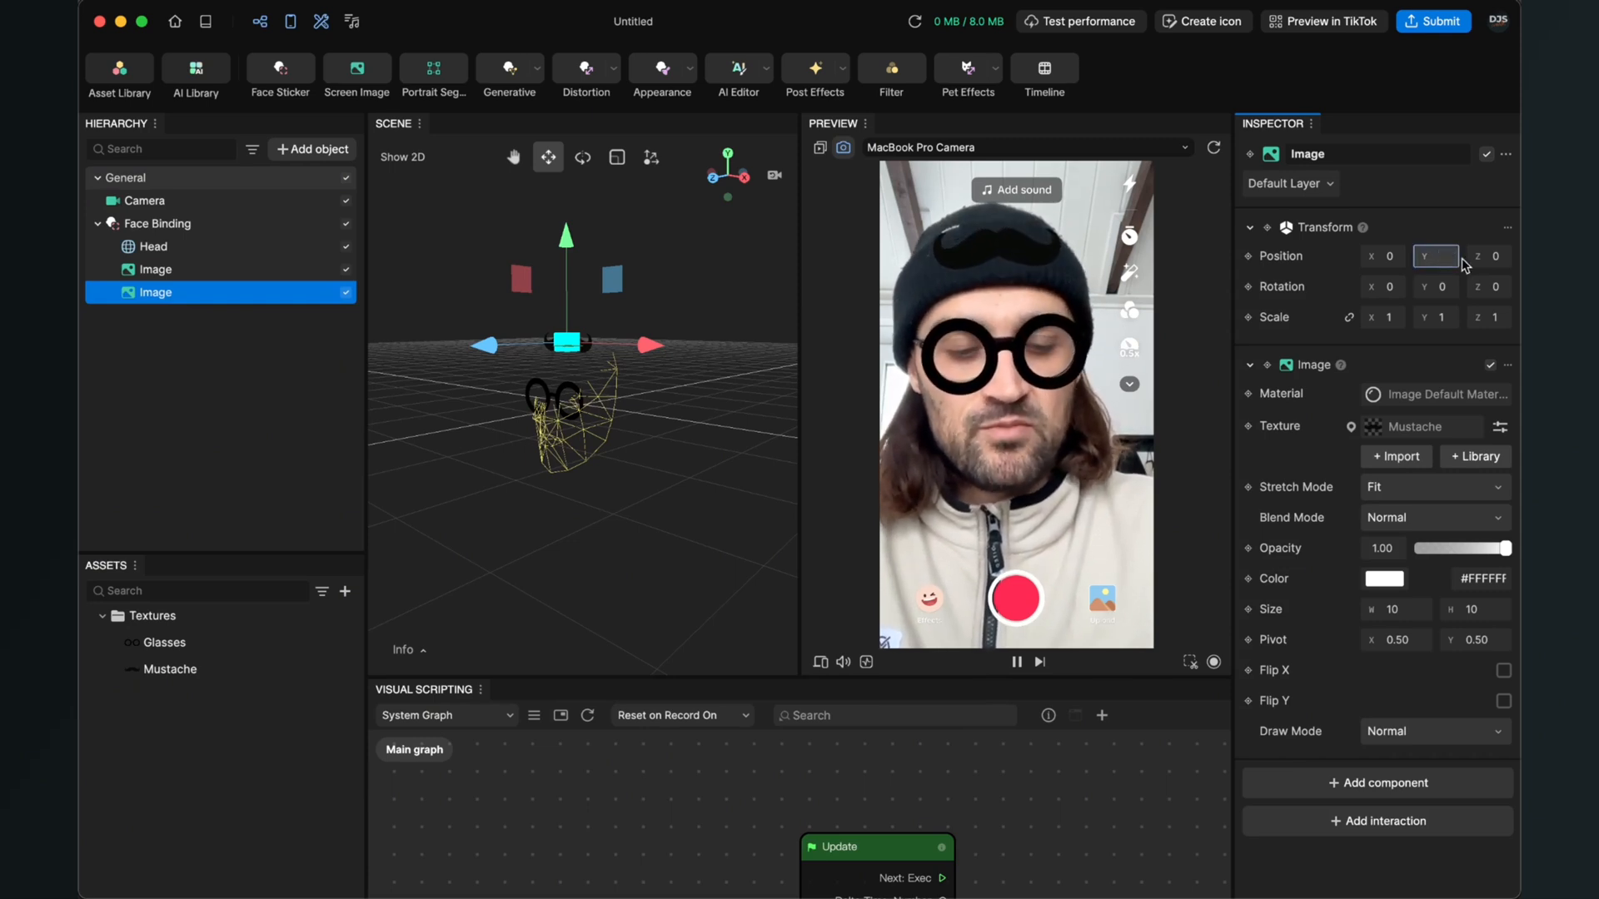
{"action": "type", "text": "-12"}
{"action": "key", "text": "Return"}
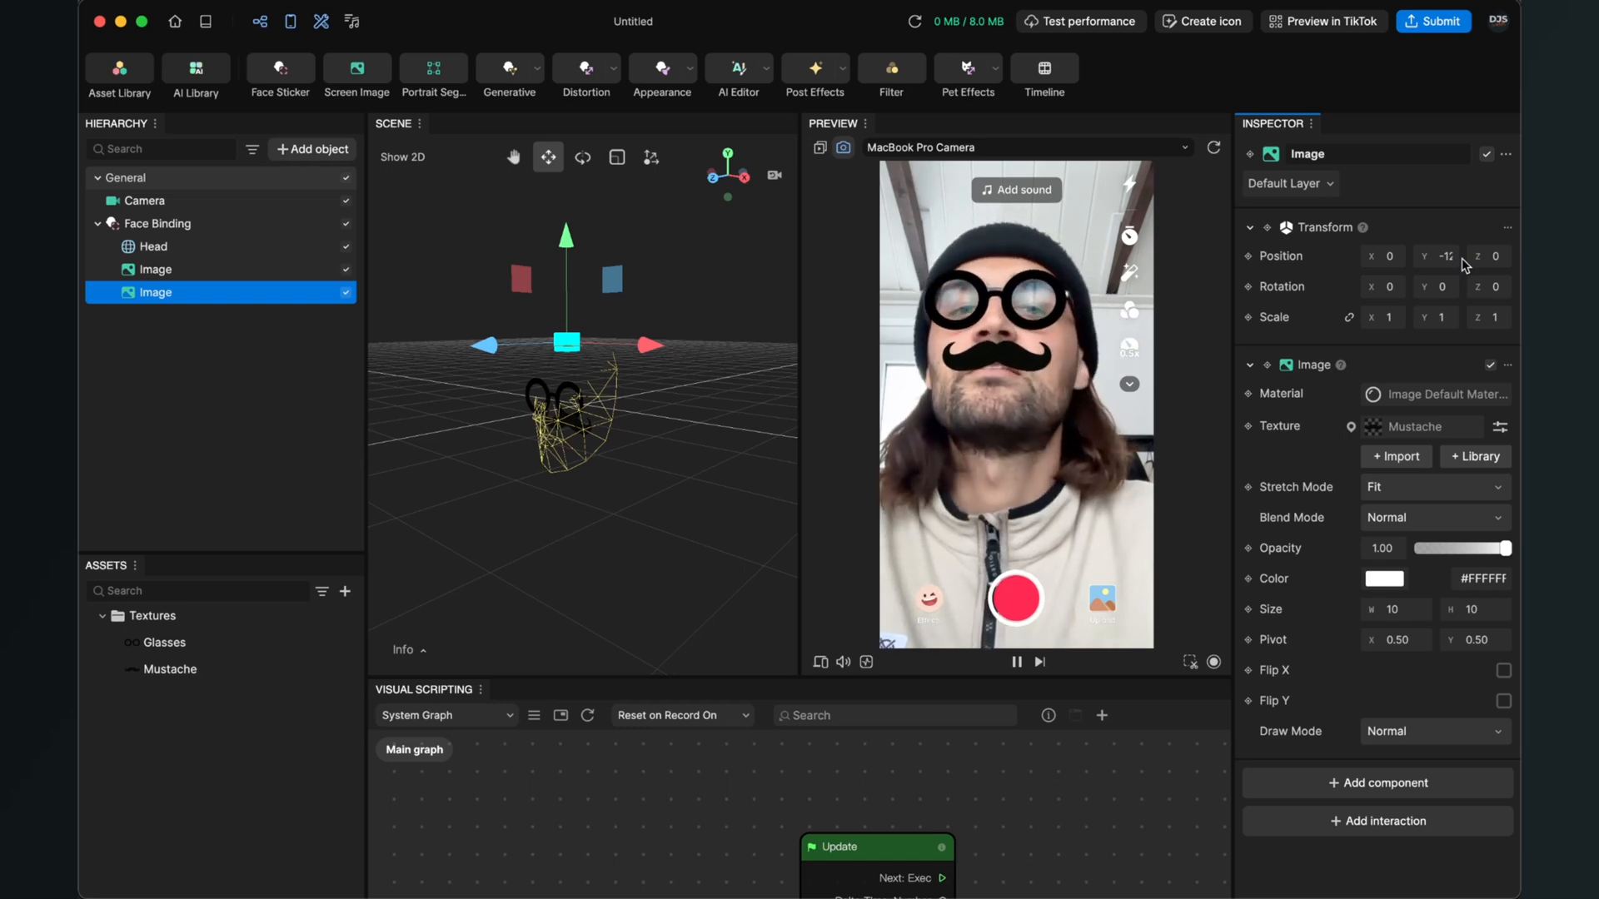
{"action": "left_click", "coordinate": [1438, 258]}
{"action": "key", "text": "BackSpace"}
{"action": "type", "text": "3"}
{"action": "key", "text": "Return"}
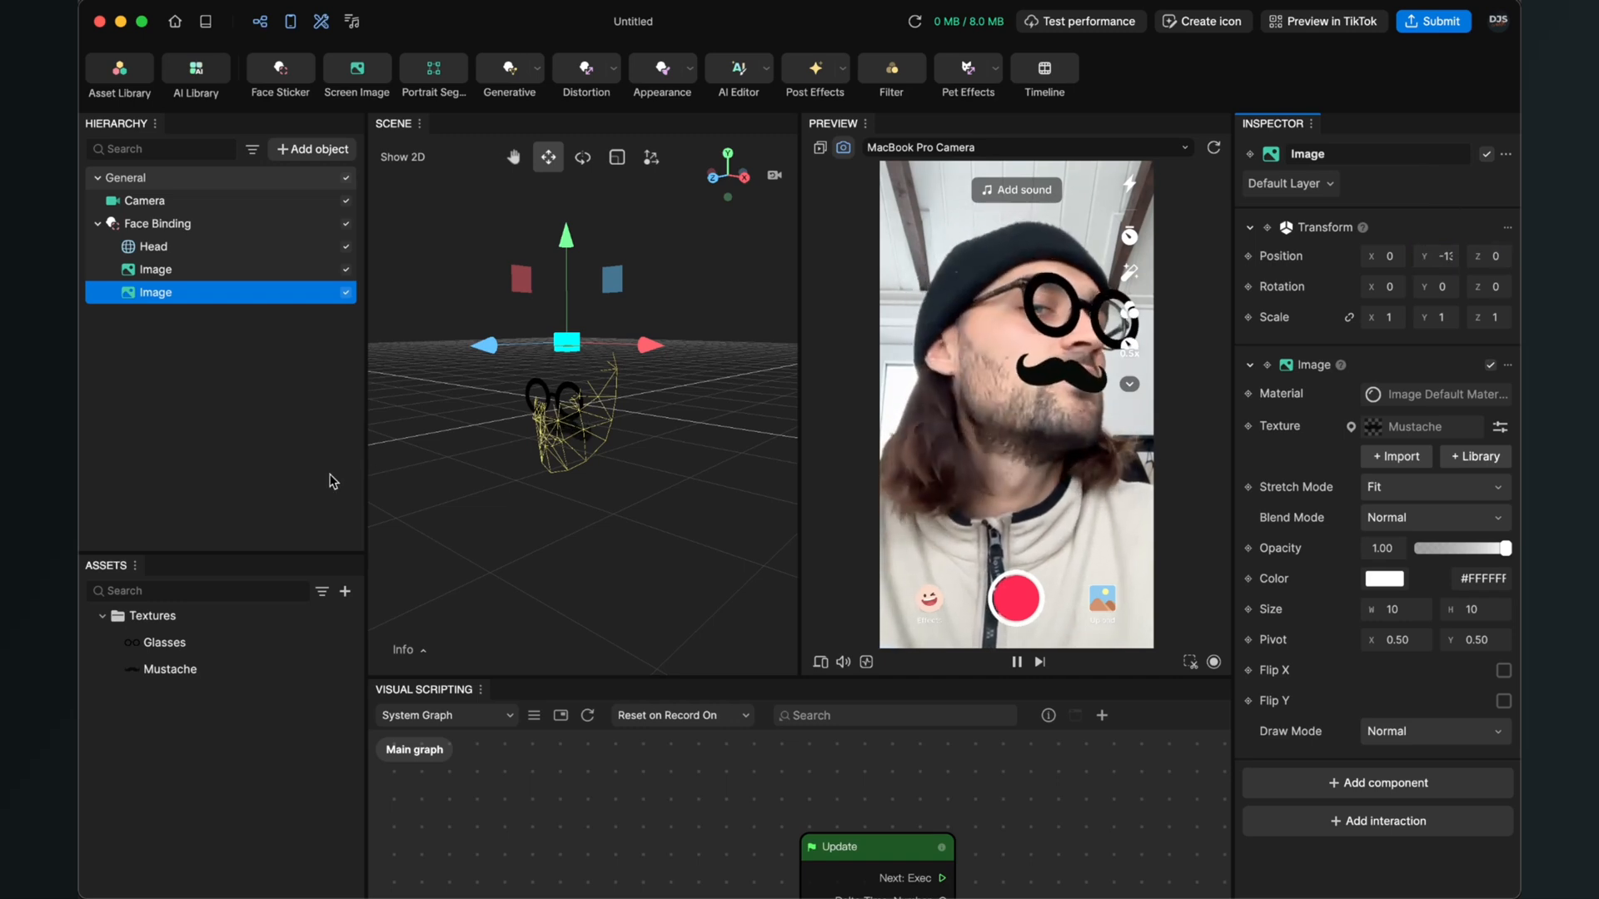
Move the mustache image forward from the face with a Z position of 2, raised to 3.
{"action": "left_click", "coordinate": [1498, 257]}
{"action": "key", "text": "BackSpace"}
{"action": "type", "text": "2"}
{"action": "key", "text": "Return"}
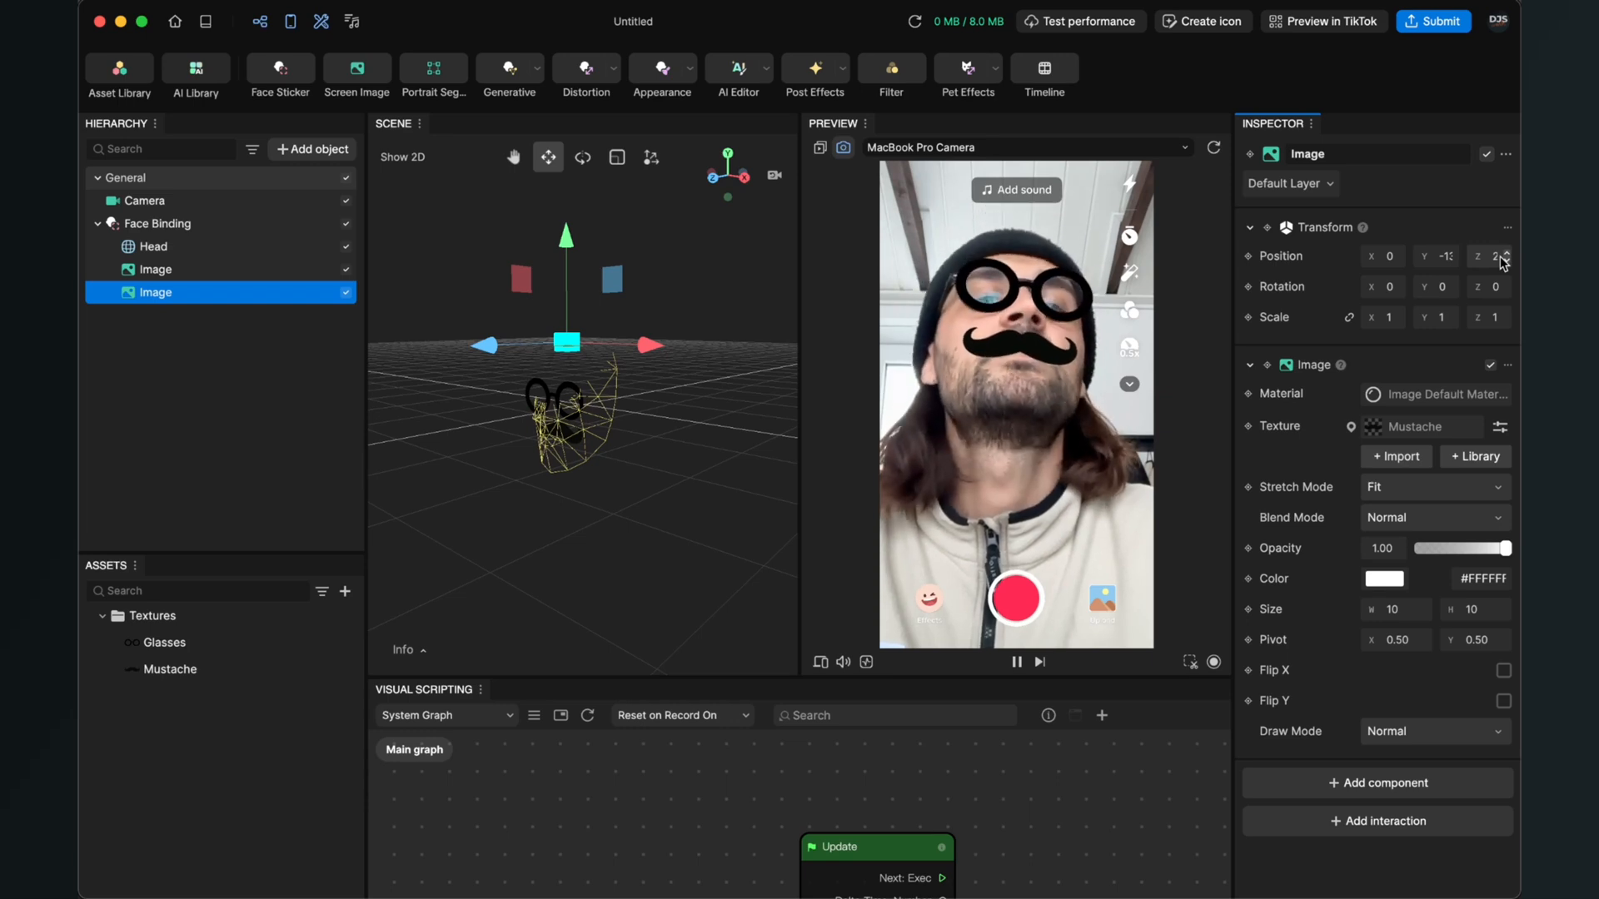
{"action": "left_click", "coordinate": [1506, 254]}
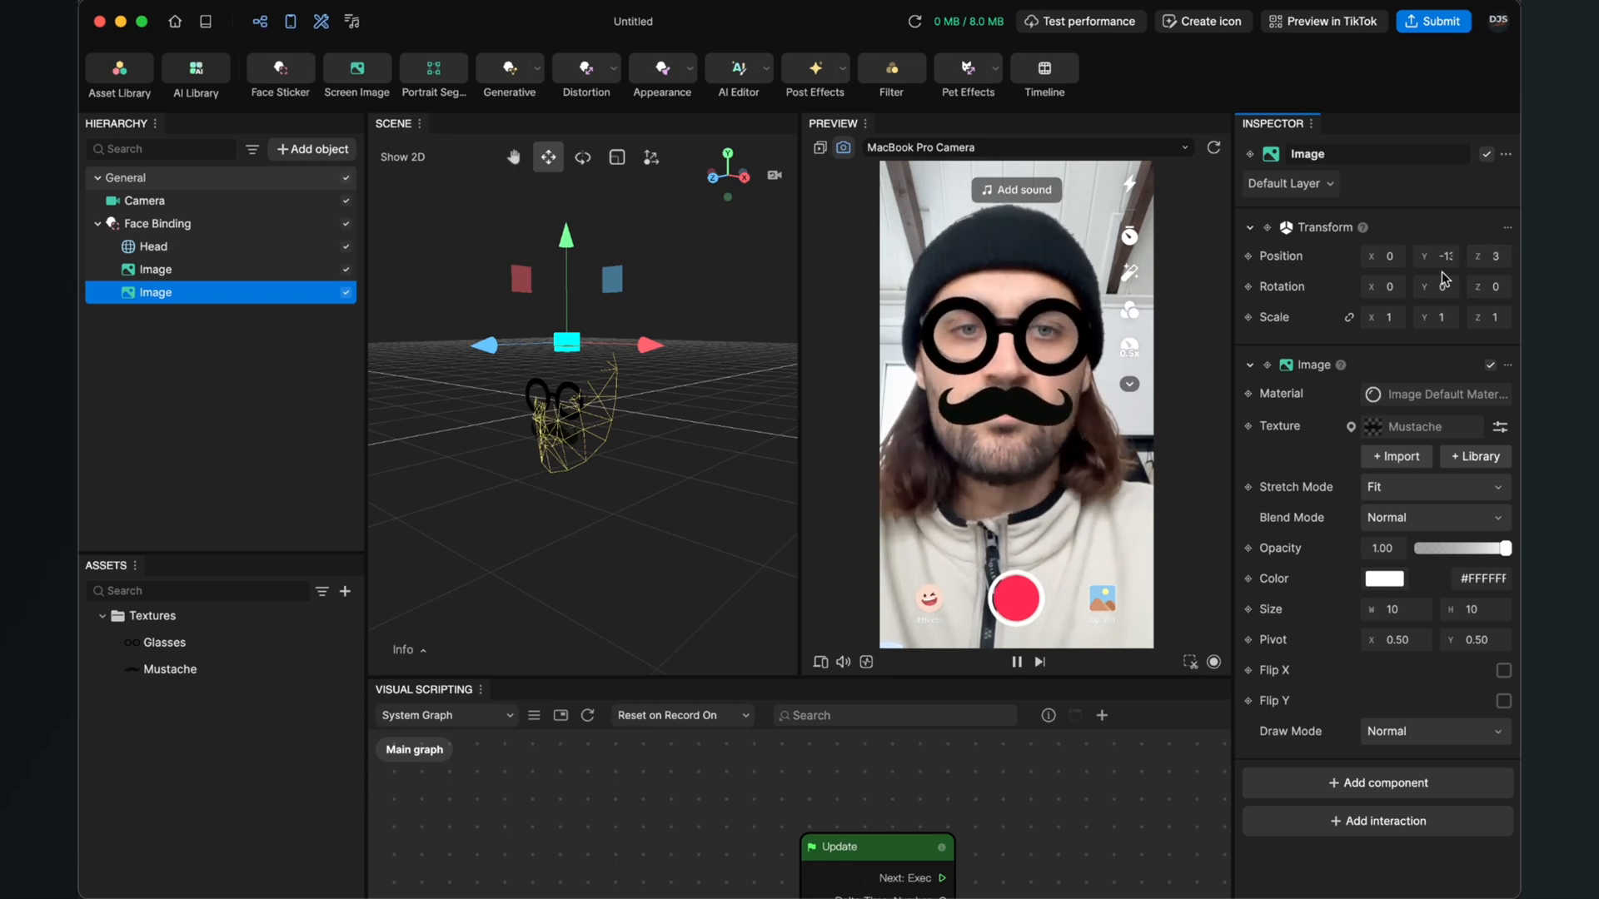